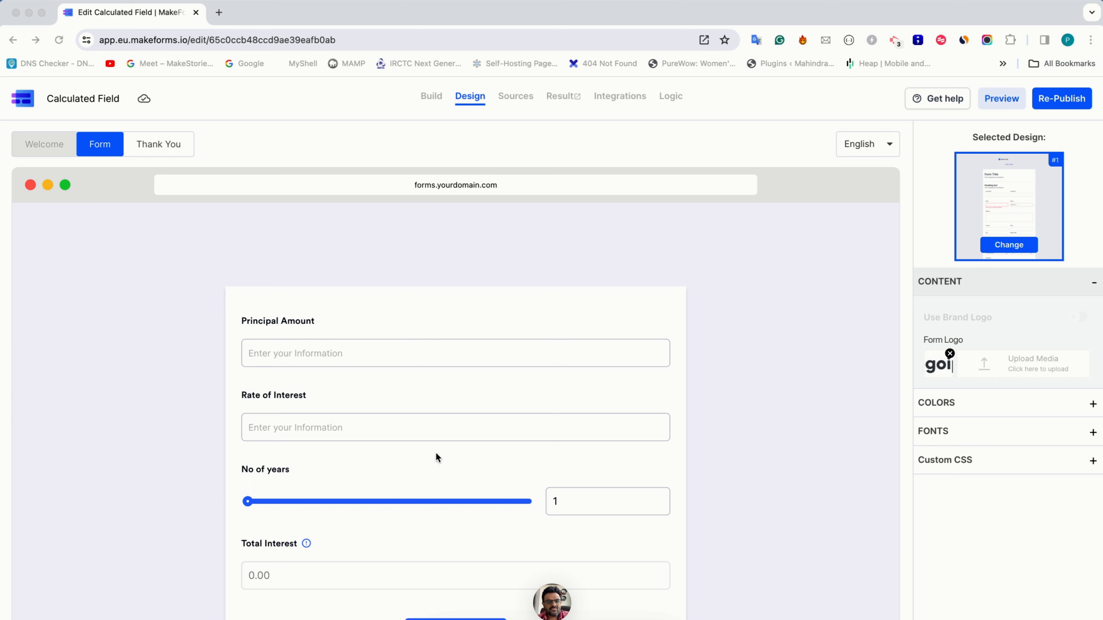
- Start a Webhook setup from the Calculated Field form's Integrations page
{"action": "left_click", "coordinate": [444, 124]}
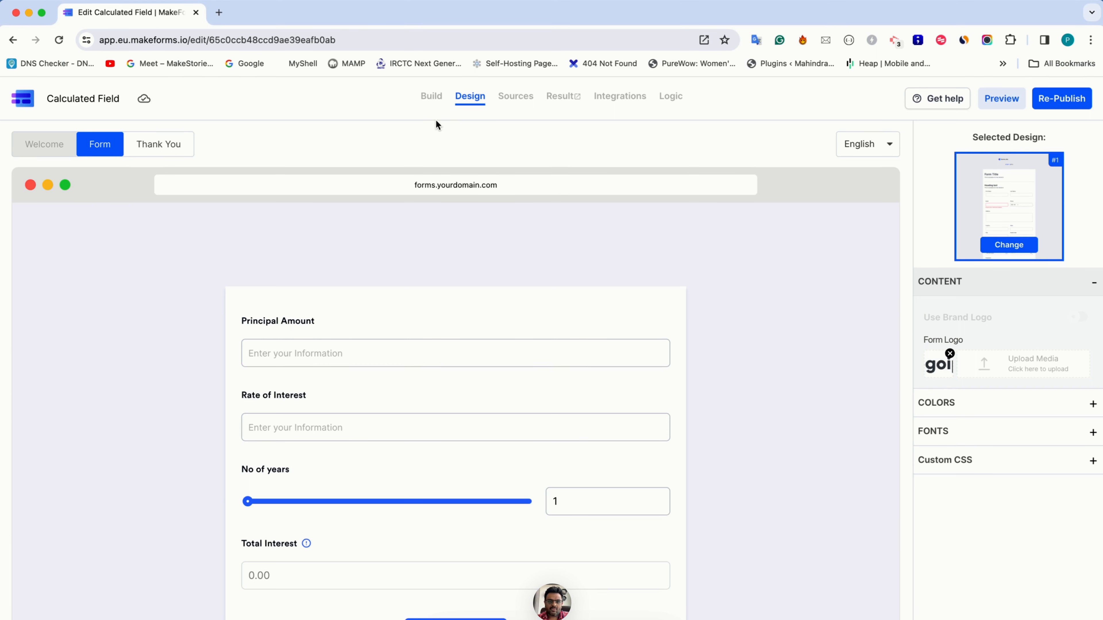
{"action": "left_click", "coordinate": [612, 103]}
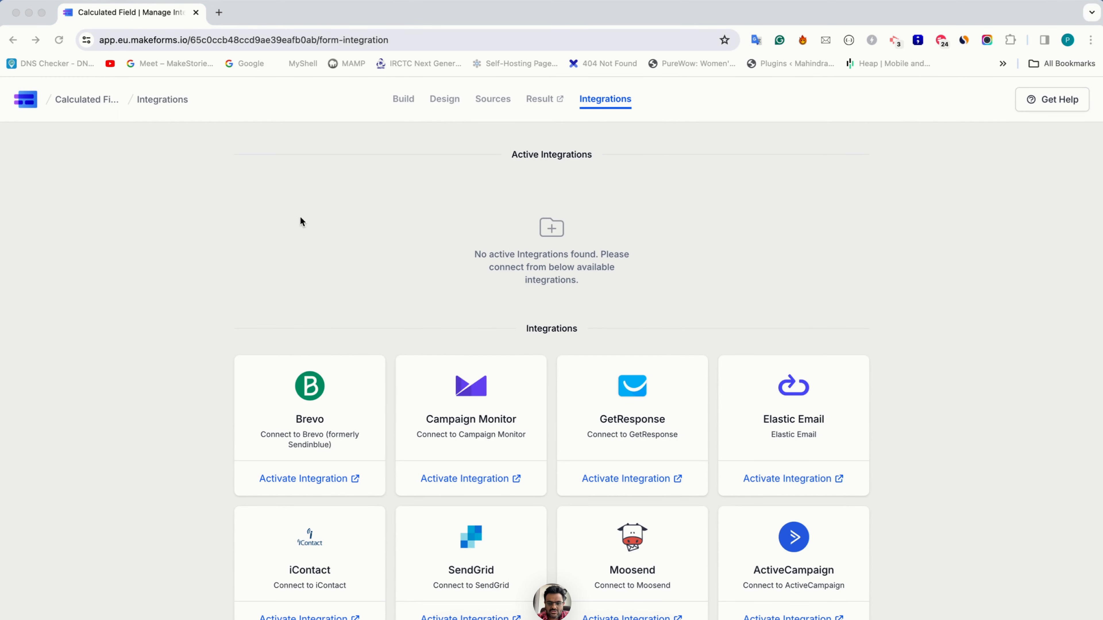
{"action": "scroll", "coordinate": [608, 317], "scroll_direction": "down", "scroll_amount": 7}
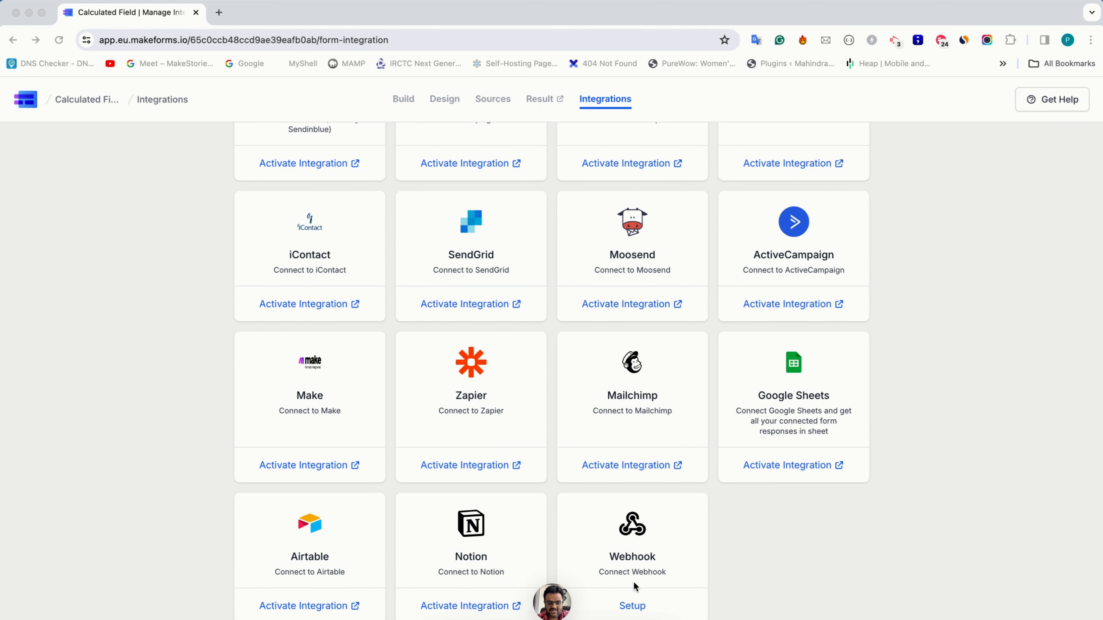
{"action": "left_click", "coordinate": [607, 572]}
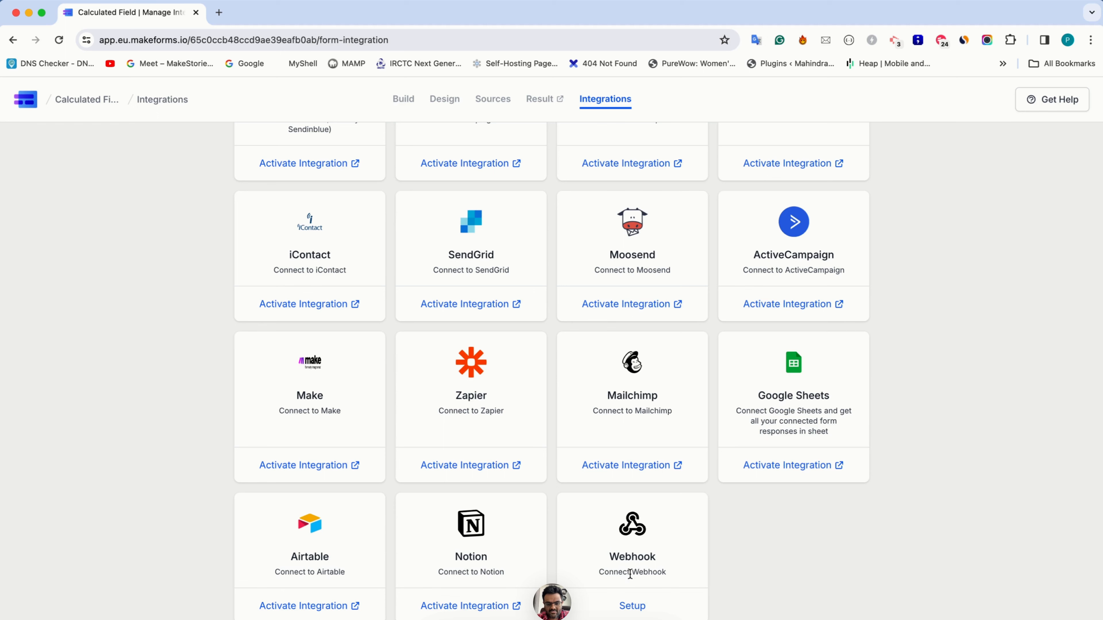
{"action": "left_click", "coordinate": [633, 607]}
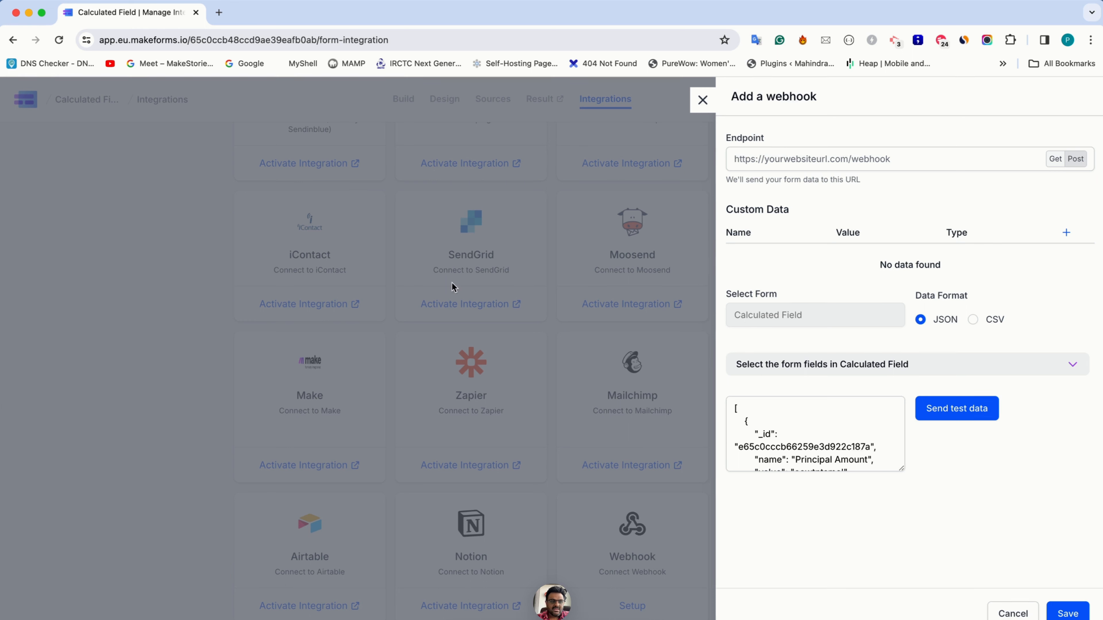
- Create the formguruseries catcher on requestcatcher.com and take its URL back to MakeForms
{"action": "left_click", "coordinate": [217, 17]}
{"action": "type", "text": "REQUEST"}
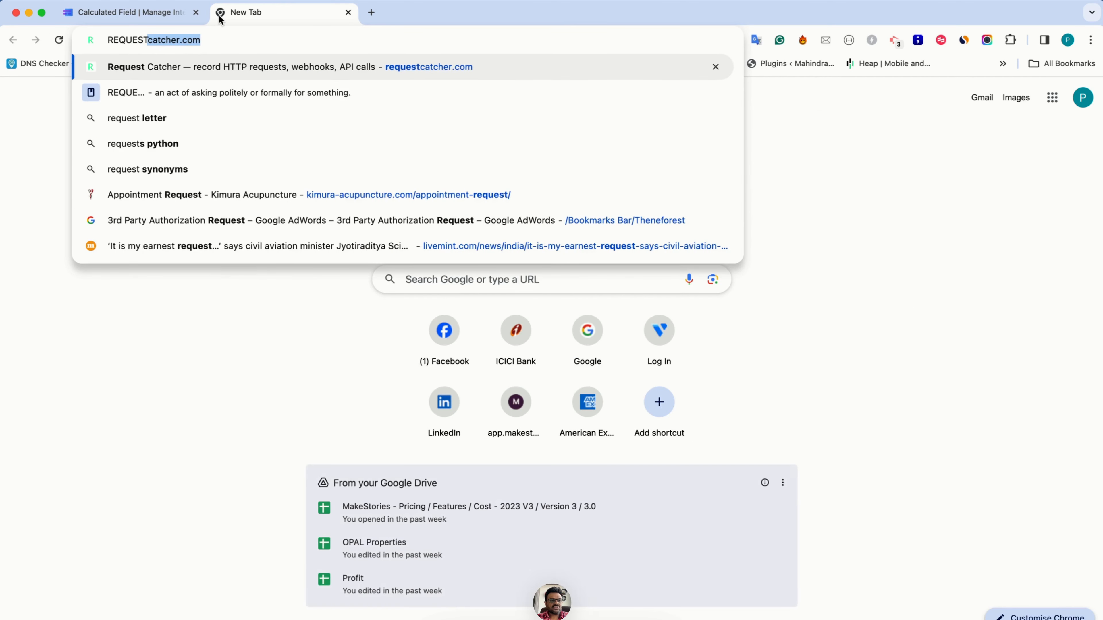
{"action": "key", "text": "Return"}
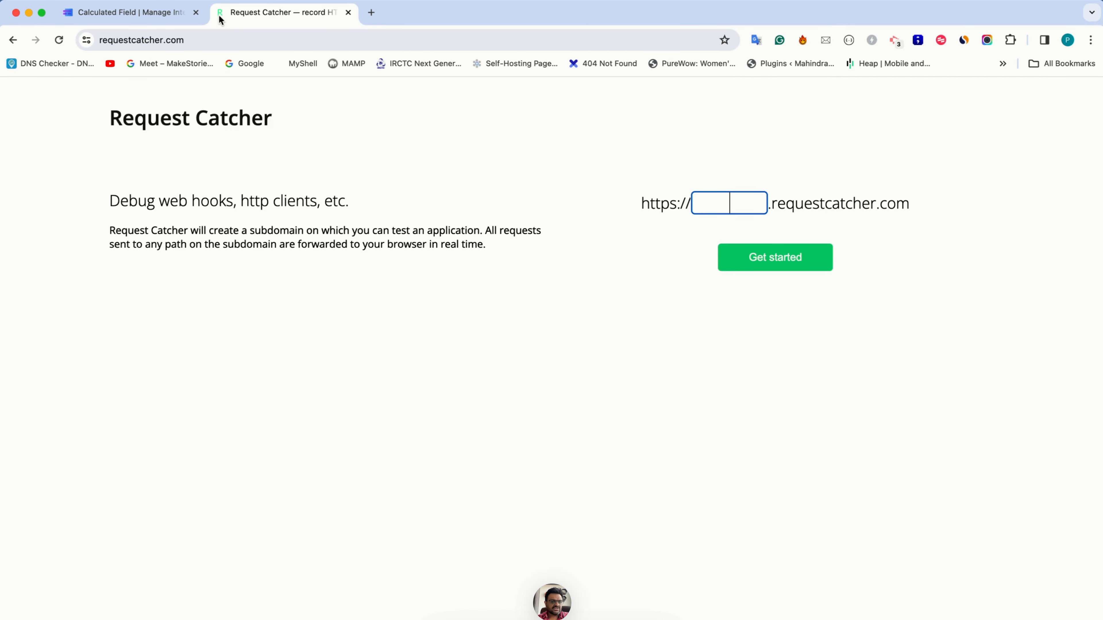
{"action": "type", "text": "form"}
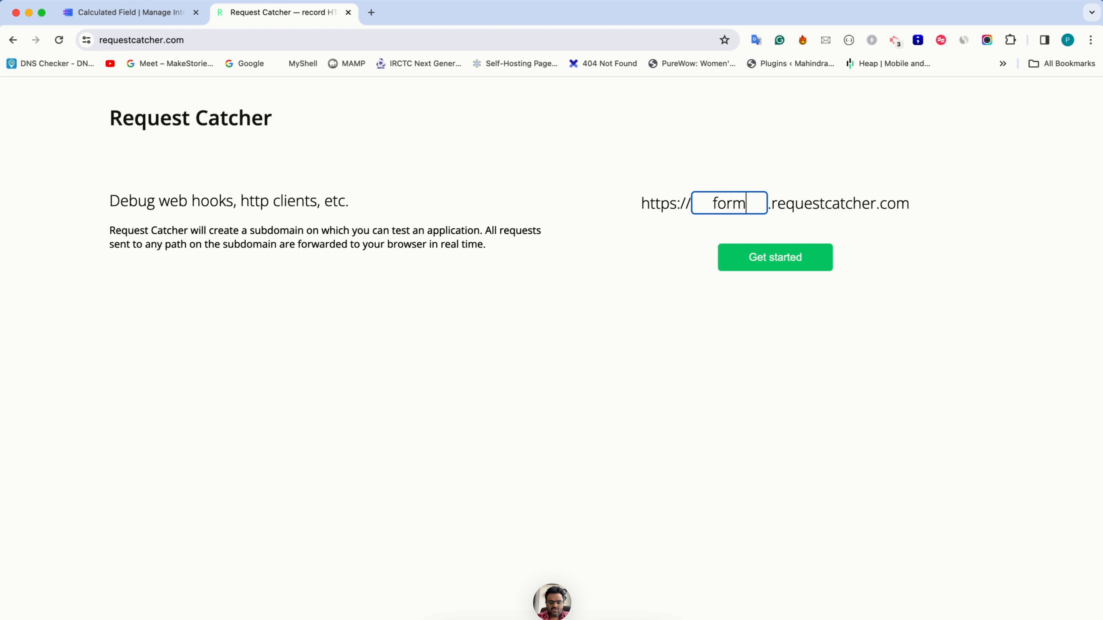
{"action": "type", "text": "sguruseries"}
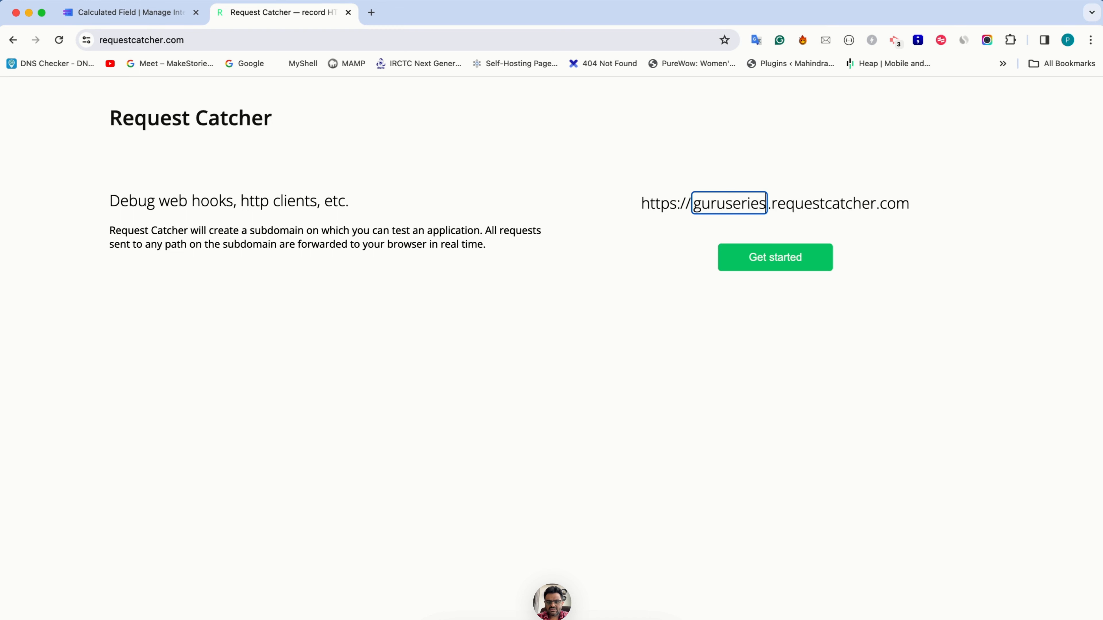
{"action": "key", "text": "Return"}
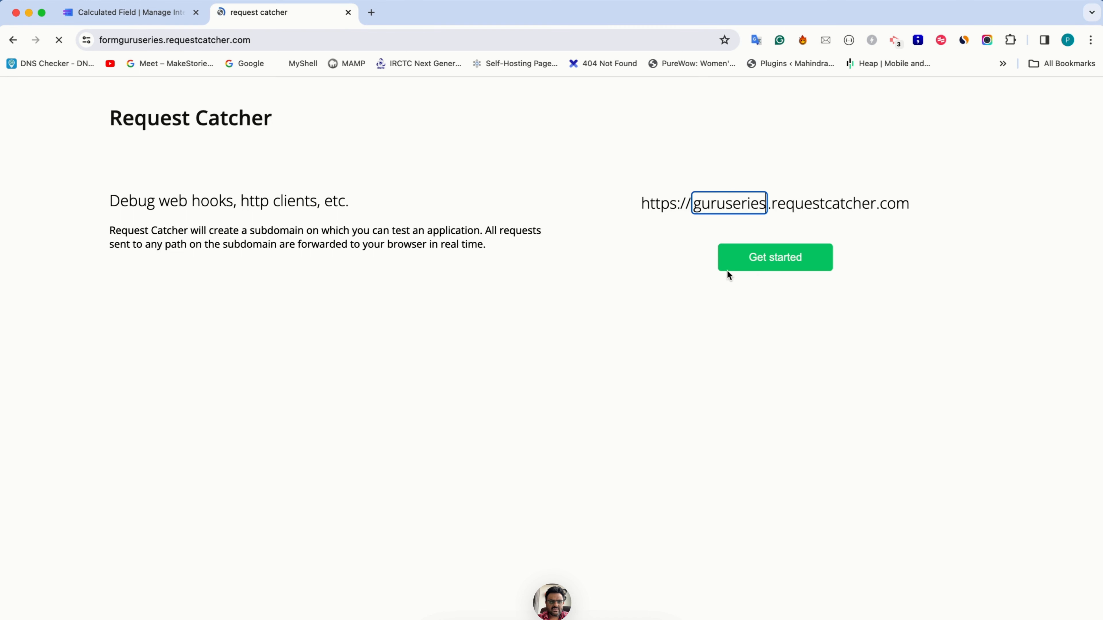
{"action": "left_click", "coordinate": [138, 43]}
{"action": "key", "text": "super+c"}
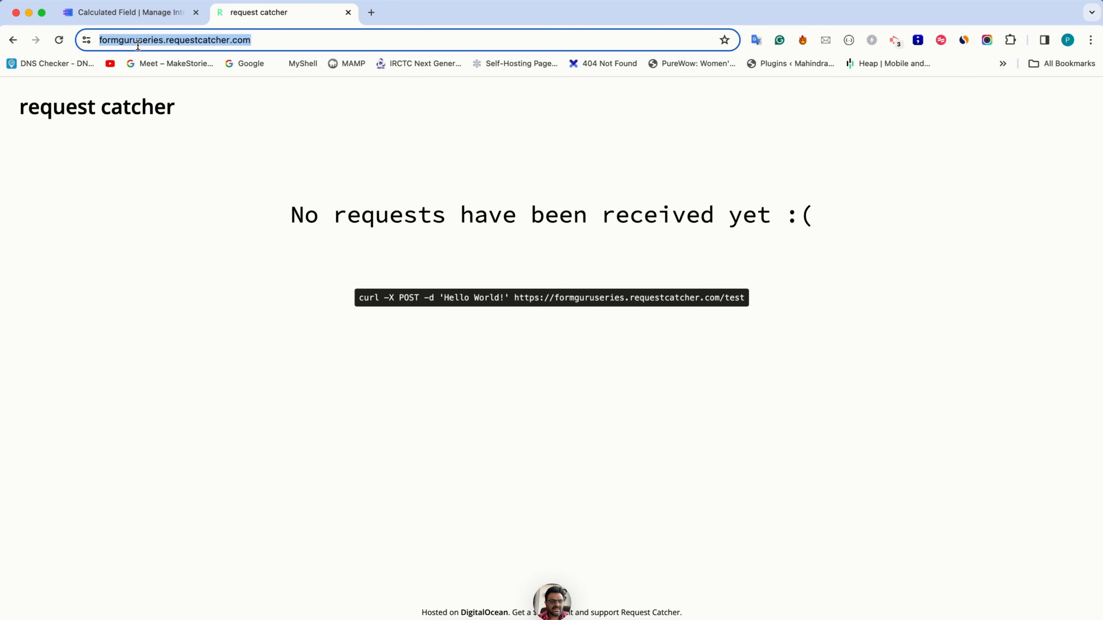
{"action": "left_click", "coordinate": [118, 16]}
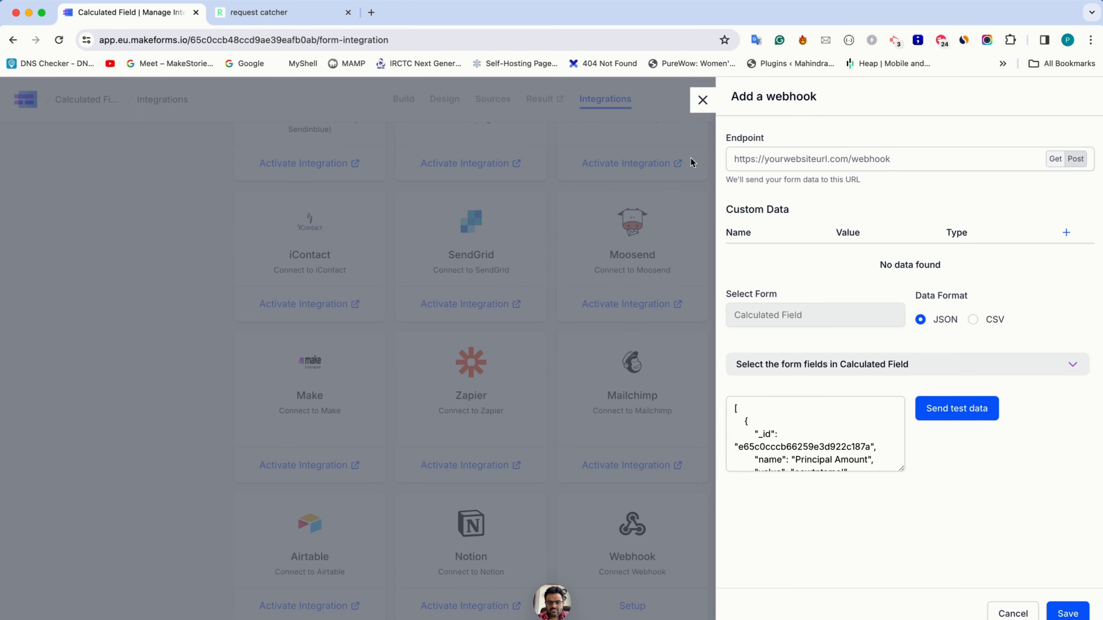
{"action": "left_click", "coordinate": [756, 161]}
{"action": "key", "text": "super+v"}
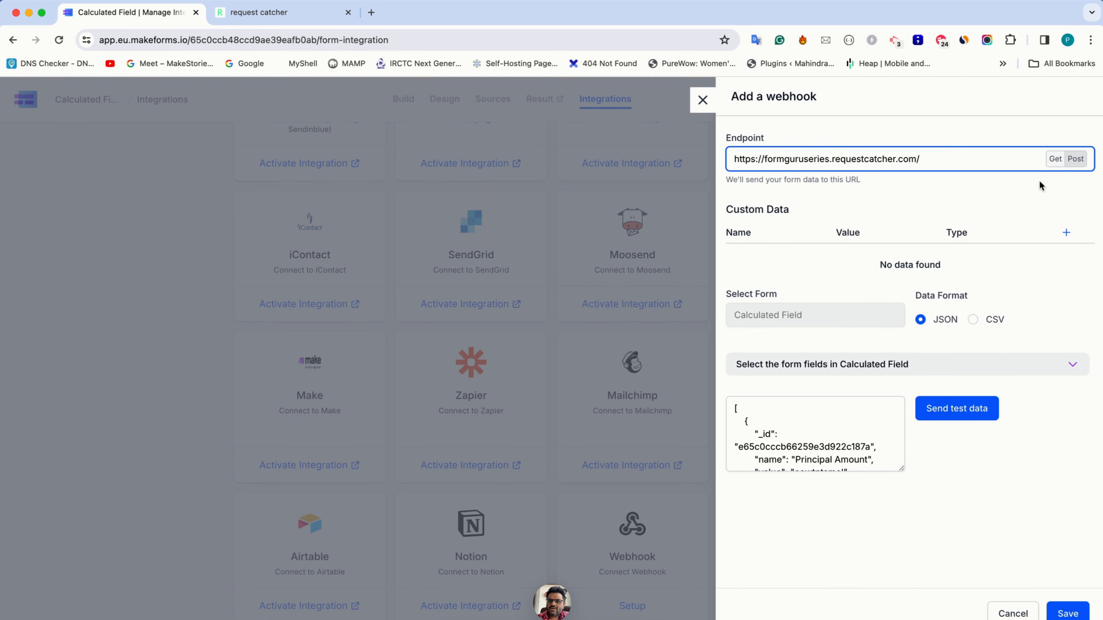
{"action": "left_click", "coordinate": [1055, 161]}
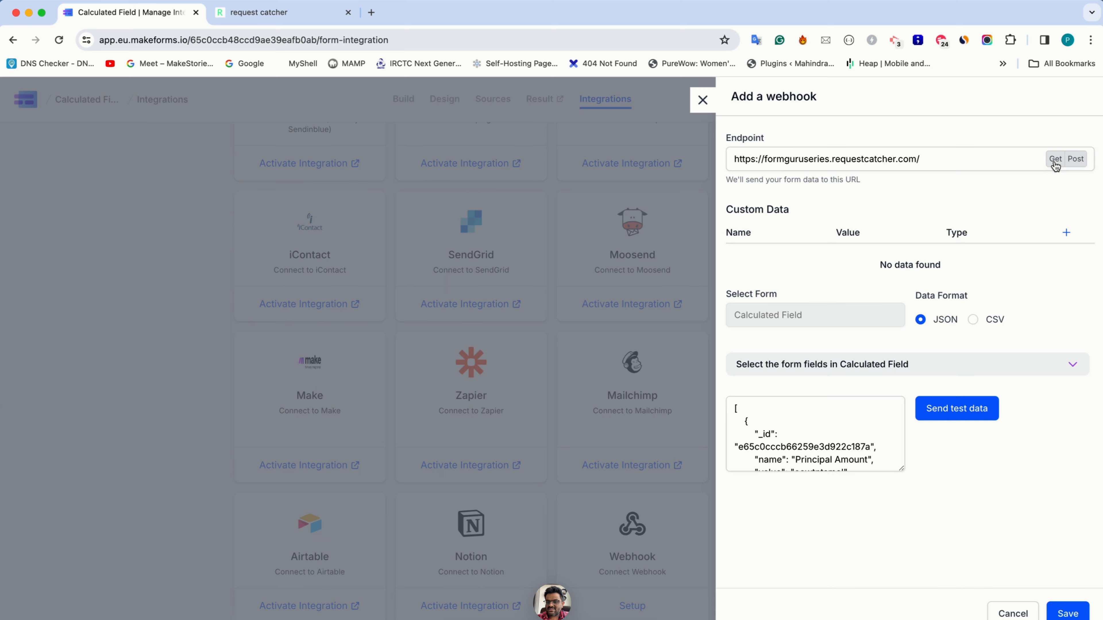
{"action": "left_click", "coordinate": [1079, 162]}
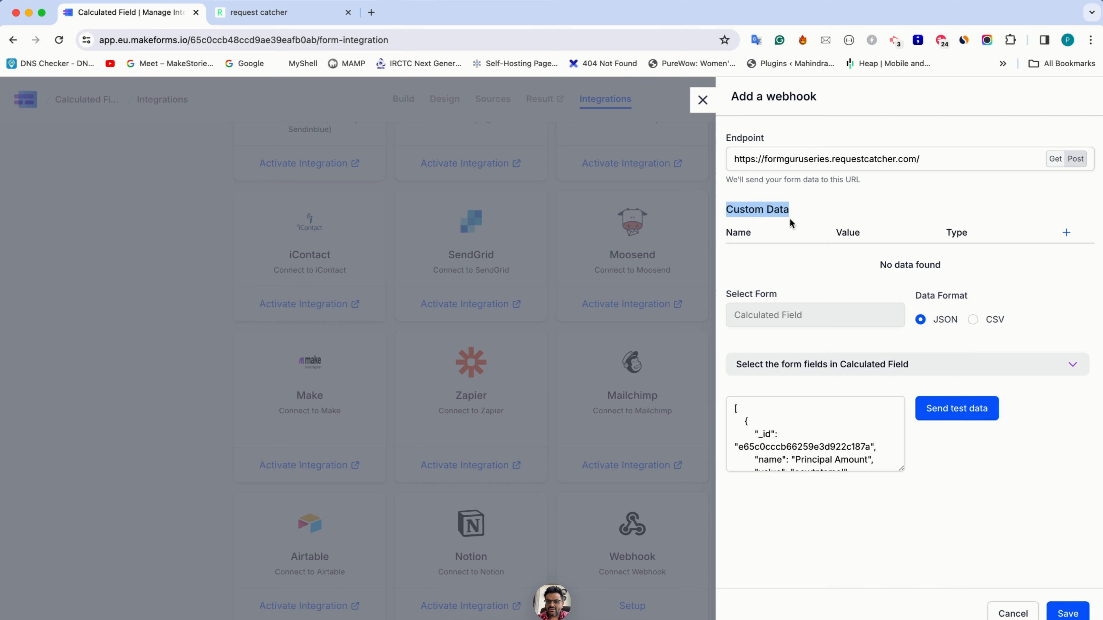
- Add a custom data row named yt_channel with value 'MakeForms For Guru'
{"action": "left_click", "coordinate": [844, 211]}
{"action": "left_click", "coordinate": [1066, 233]}
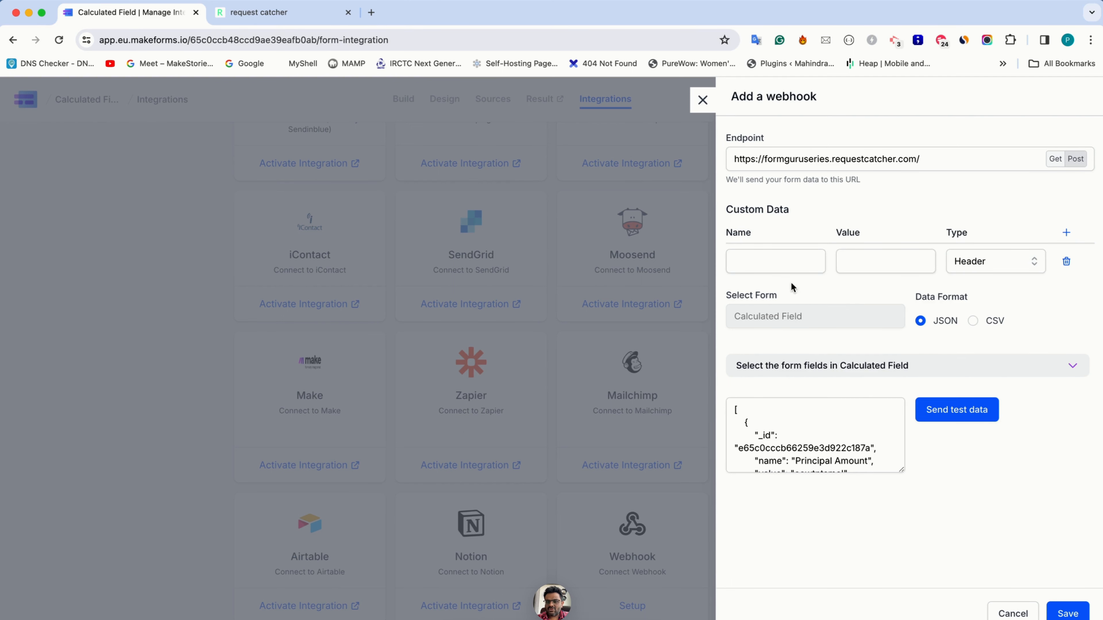
{"action": "left_click", "coordinate": [779, 263]}
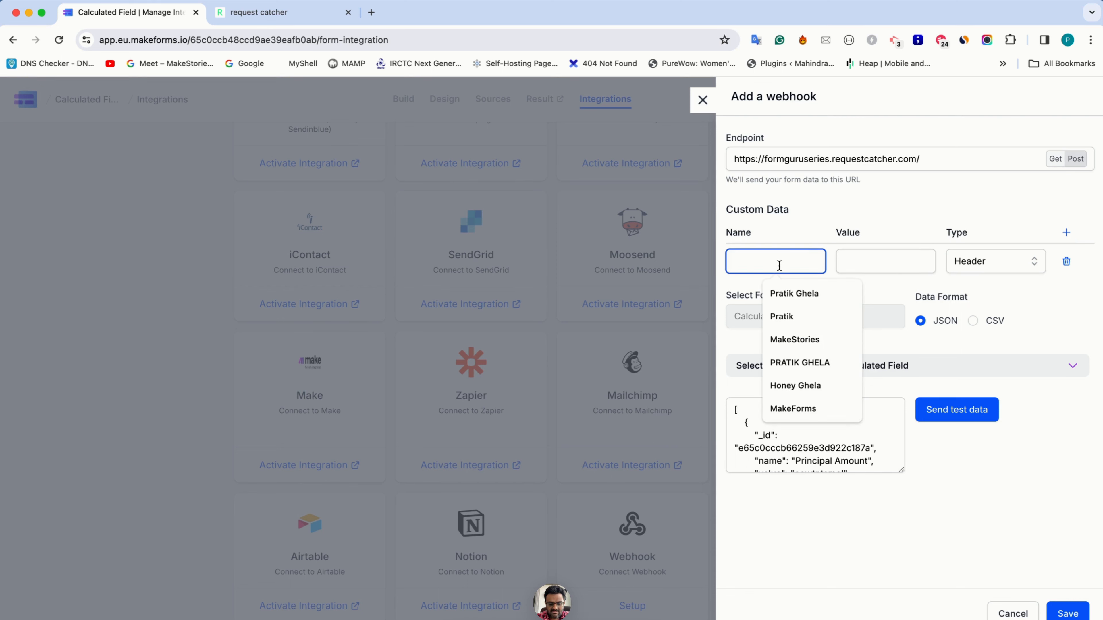
{"action": "type", "text": "yt"}
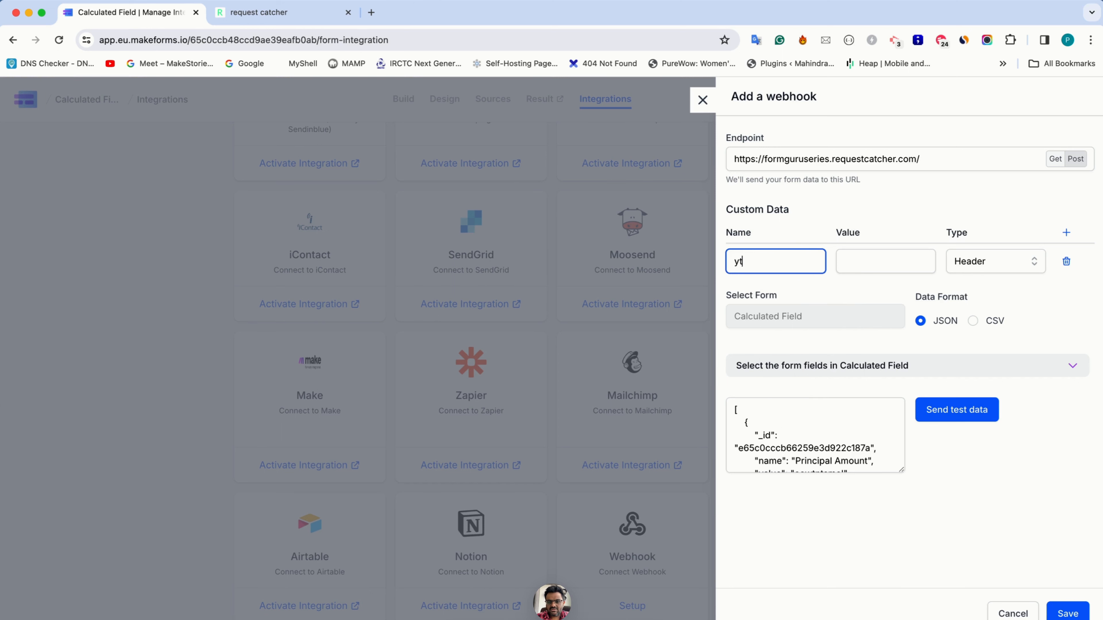
{"action": "type", "text": "c_channel"}
{"action": "key", "text": "Tab"}
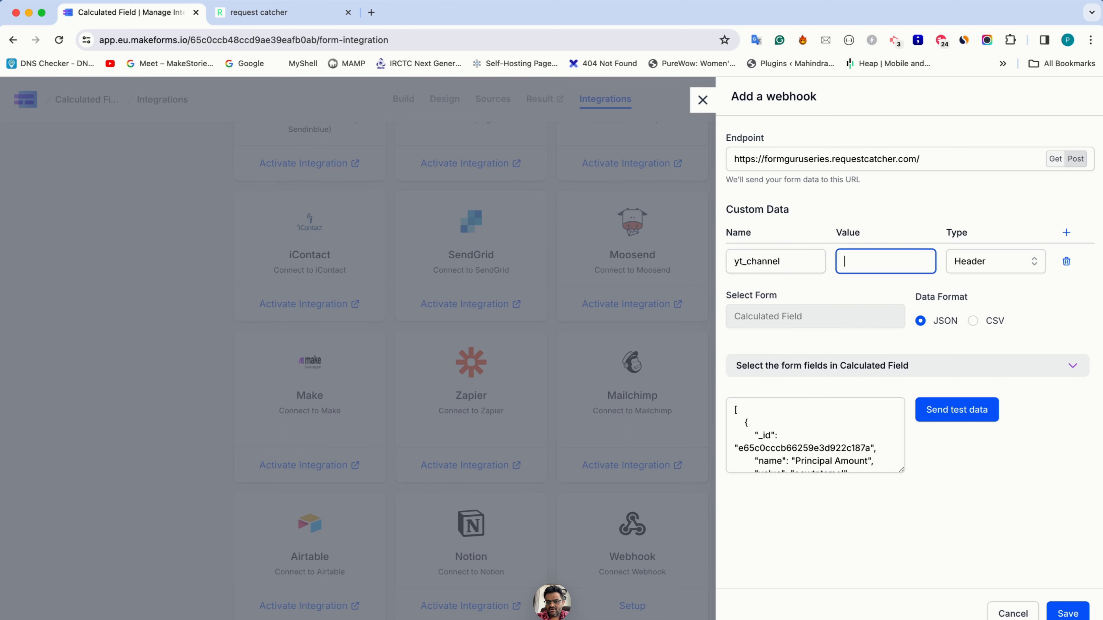
{"action": "type", "text": "Fo"}
{"action": "key", "text": "BackSpace"}
{"action": "type", "text": "MaekeForms For Guru"}
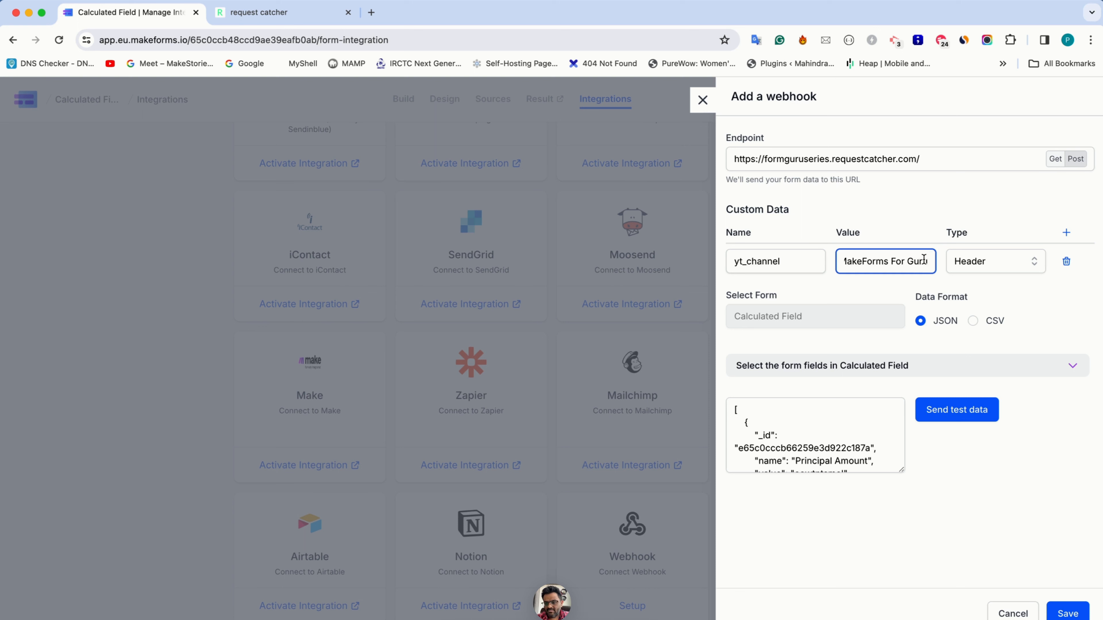
- Set the yt_channel entry's type to Request Data
{"action": "left_click", "coordinate": [970, 262]}
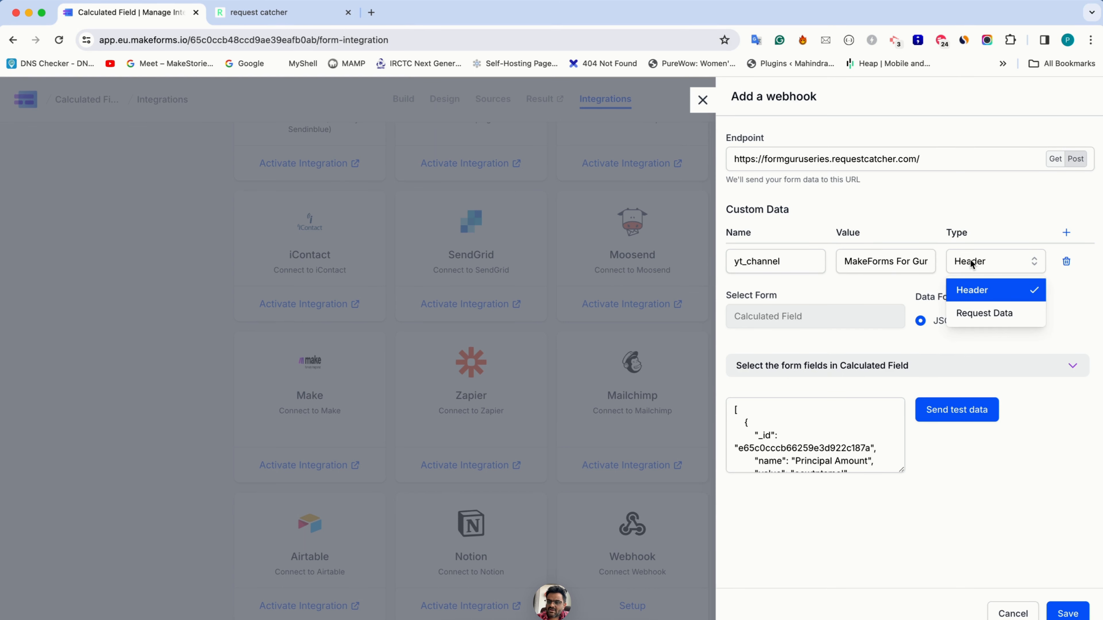
{"action": "left_click", "coordinate": [963, 317]}
{"action": "scroll", "coordinate": [850, 437], "scroll_direction": "down", "scroll_amount": 3}
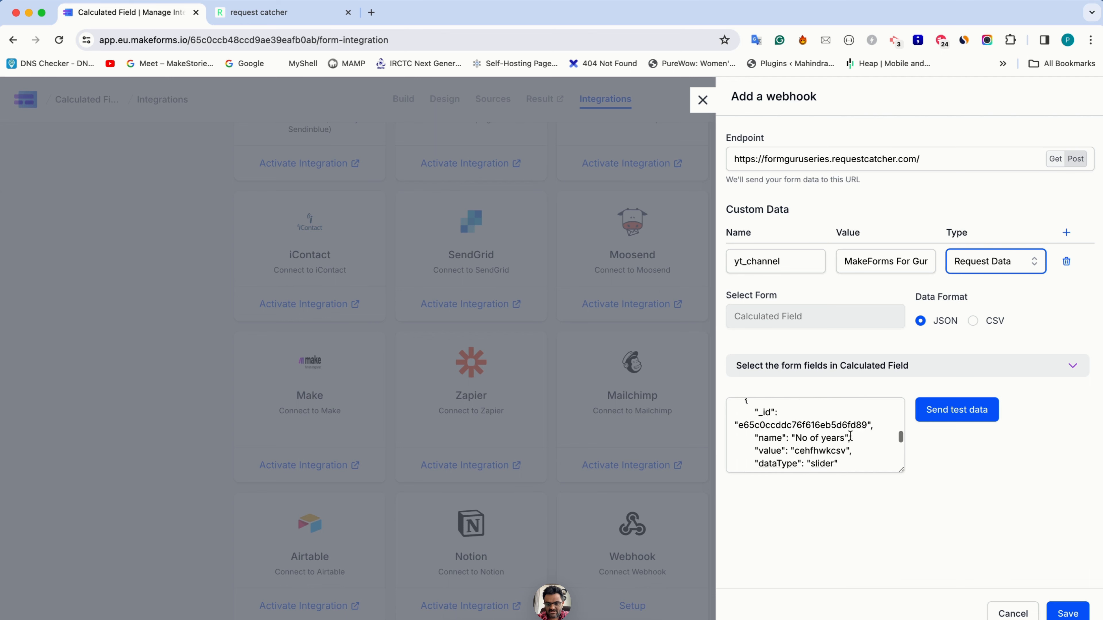
{"action": "scroll", "coordinate": [850, 436], "scroll_direction": "down", "scroll_amount": 5}
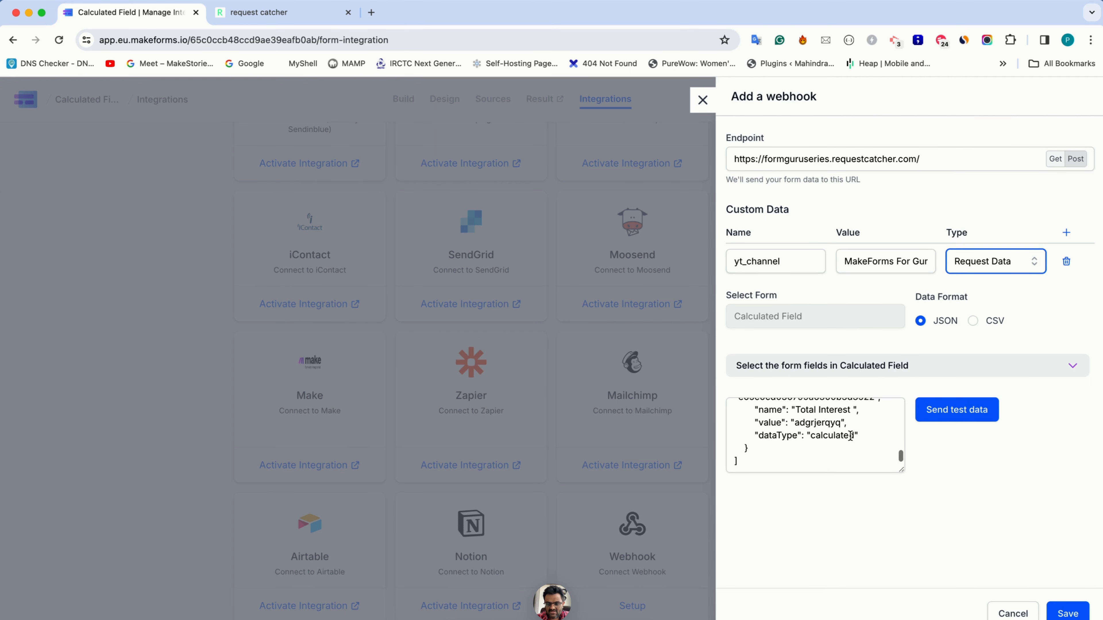
{"action": "scroll", "coordinate": [850, 435], "scroll_direction": "up", "scroll_amount": 10}
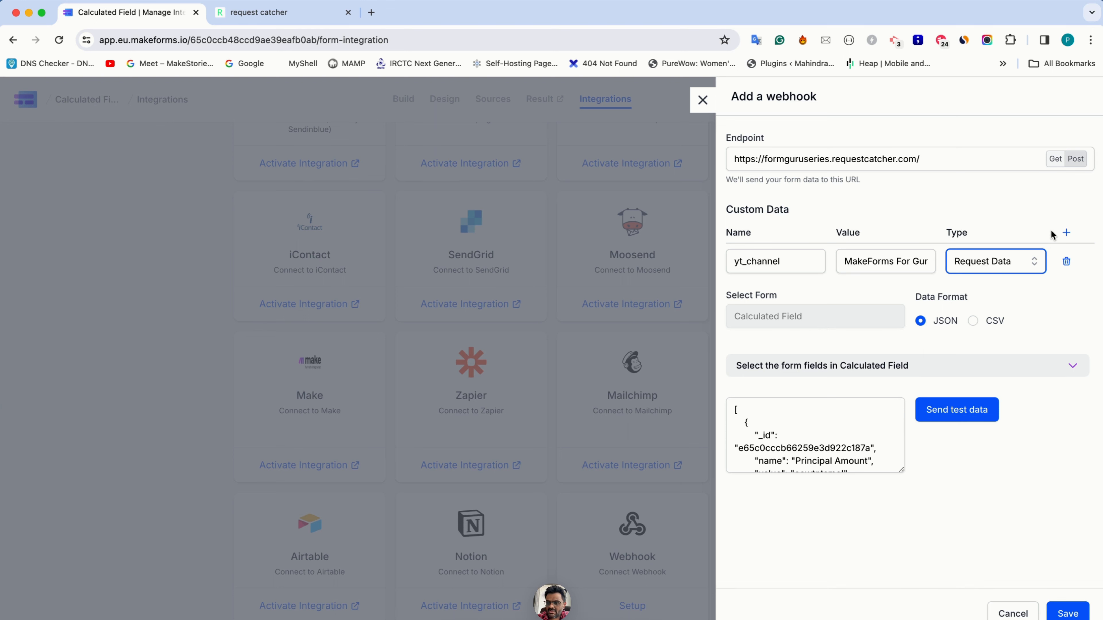
- Change yt_channel's type to Header and add one new empty custom data row
{"action": "left_click", "coordinate": [1066, 232]}
{"action": "left_click", "coordinate": [992, 268]}
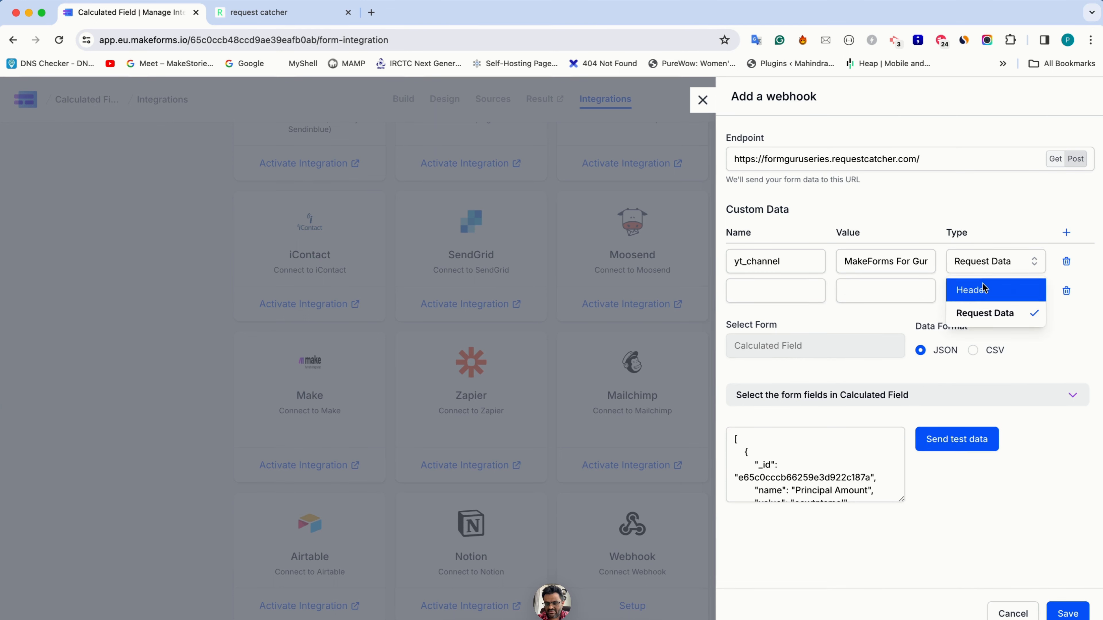
{"action": "left_click", "coordinate": [985, 289]}
{"action": "left_click", "coordinate": [795, 293]}
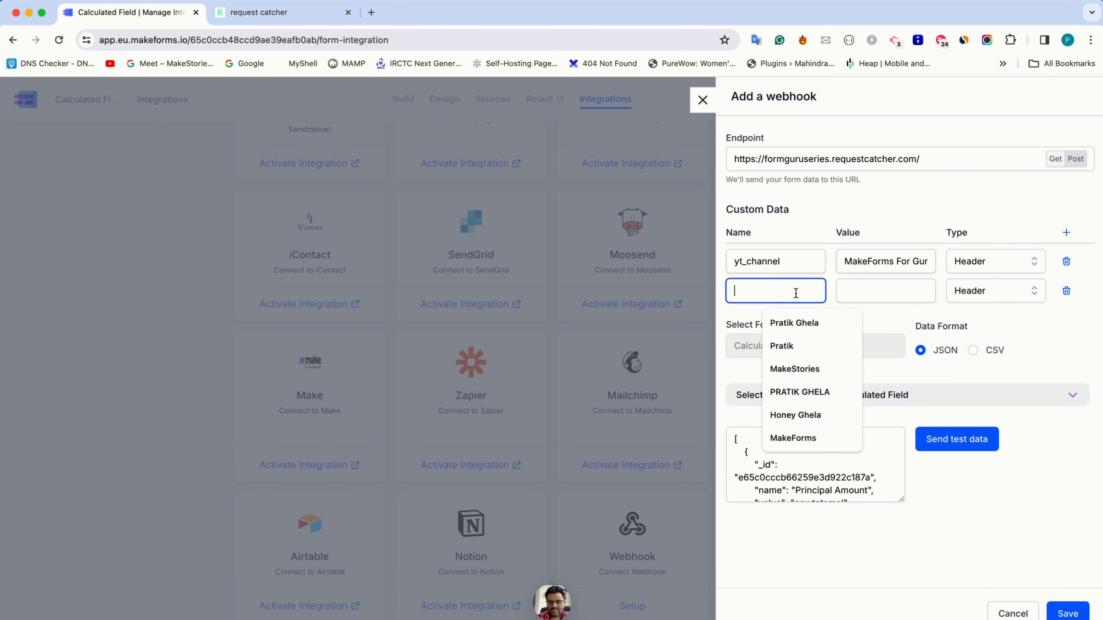
{"action": "left_click", "coordinate": [1066, 291]}
{"action": "left_click", "coordinate": [1069, 239]}
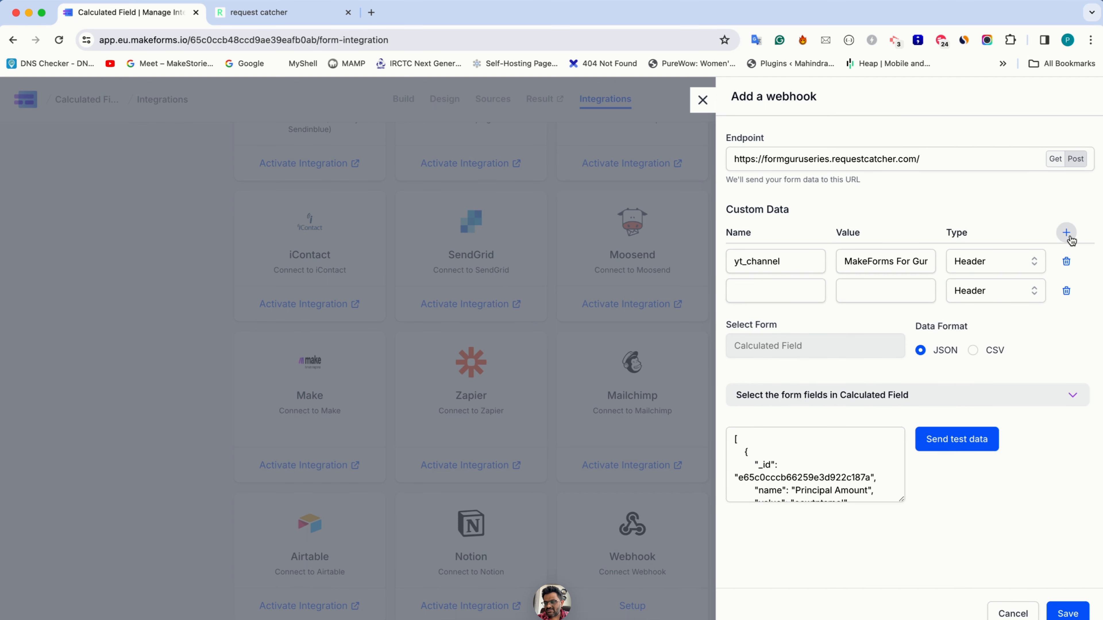
{"action": "left_click", "coordinate": [1069, 239]}
{"action": "left_click", "coordinate": [1067, 293]}
- Fill the new row as format = video, keeping the payload format on JSON
{"action": "left_click", "coordinate": [811, 294]}
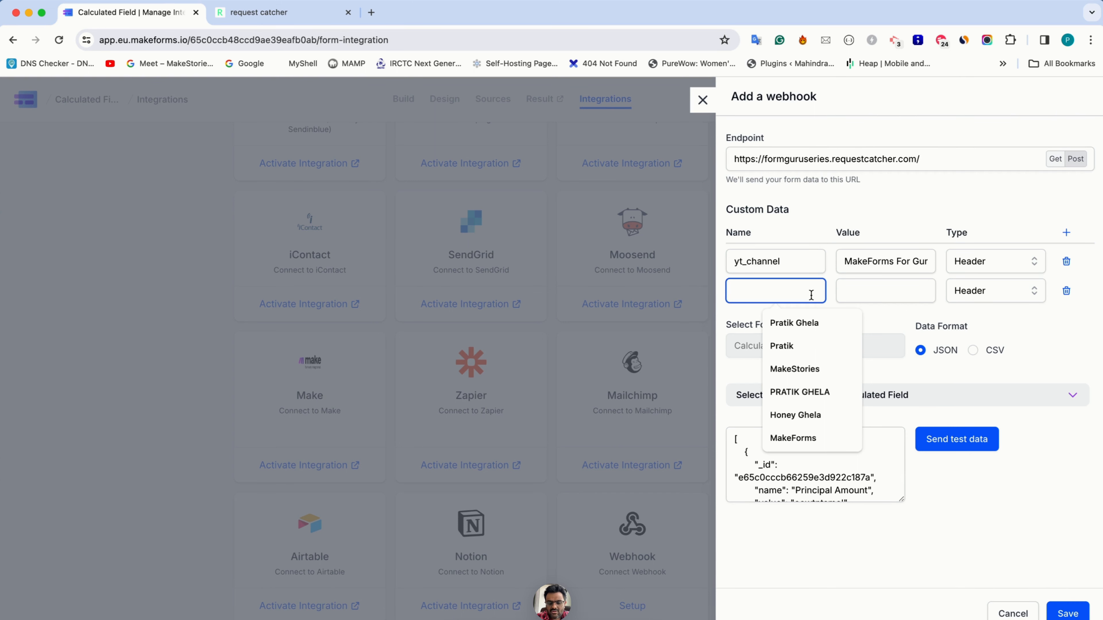
{"action": "type", "text": "format"}
{"action": "key", "text": "Tab"}
{"action": "type", "text": "vide"}
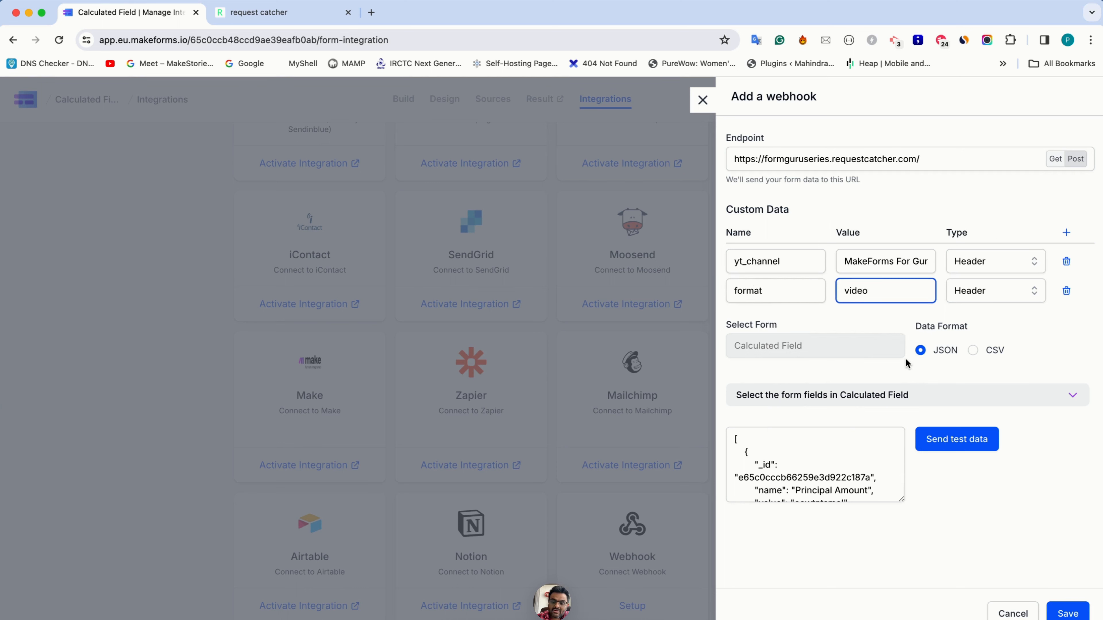
{"action": "left_click", "coordinate": [972, 350]}
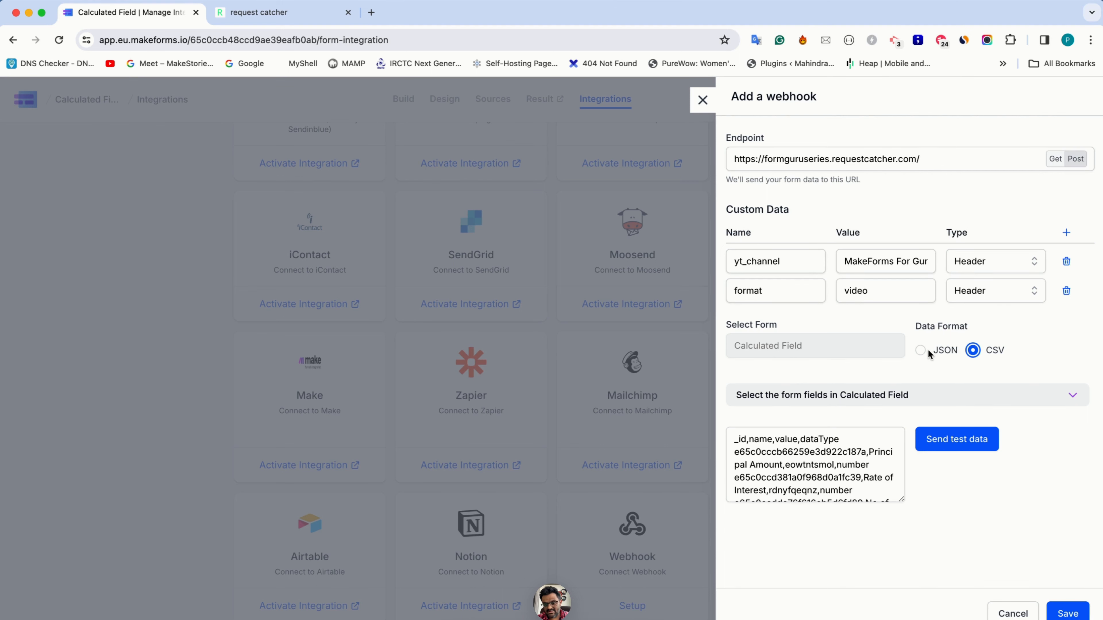
{"action": "left_click", "coordinate": [920, 350]}
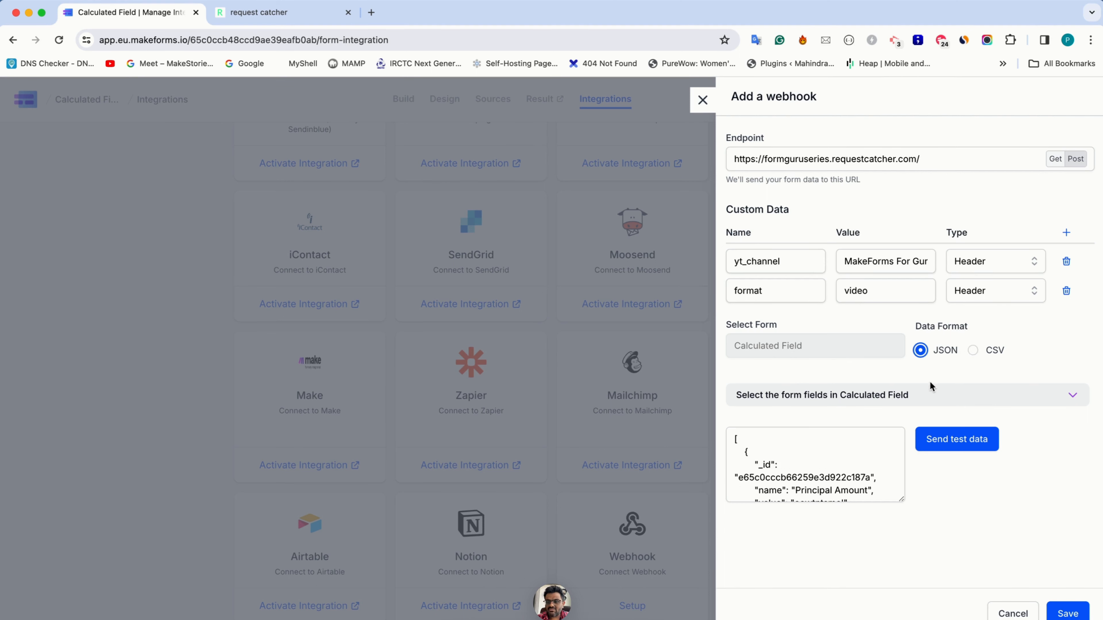
- Exclude Total Interest from the webhook fields and send test data, getting Success
{"action": "left_click", "coordinate": [920, 406]}
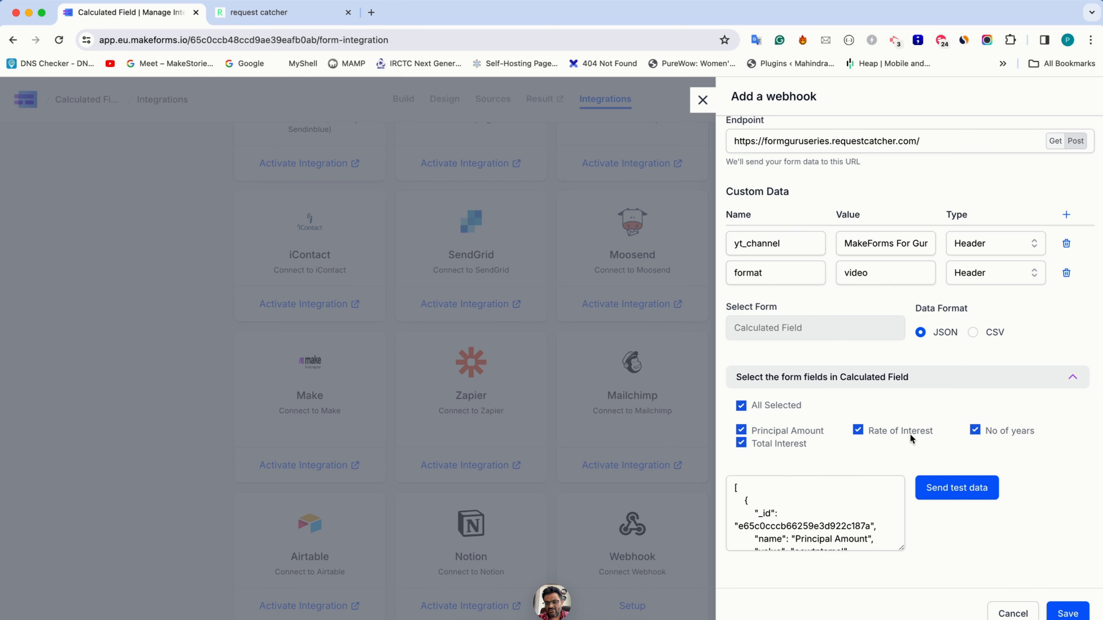
{"action": "left_click", "coordinate": [738, 445]}
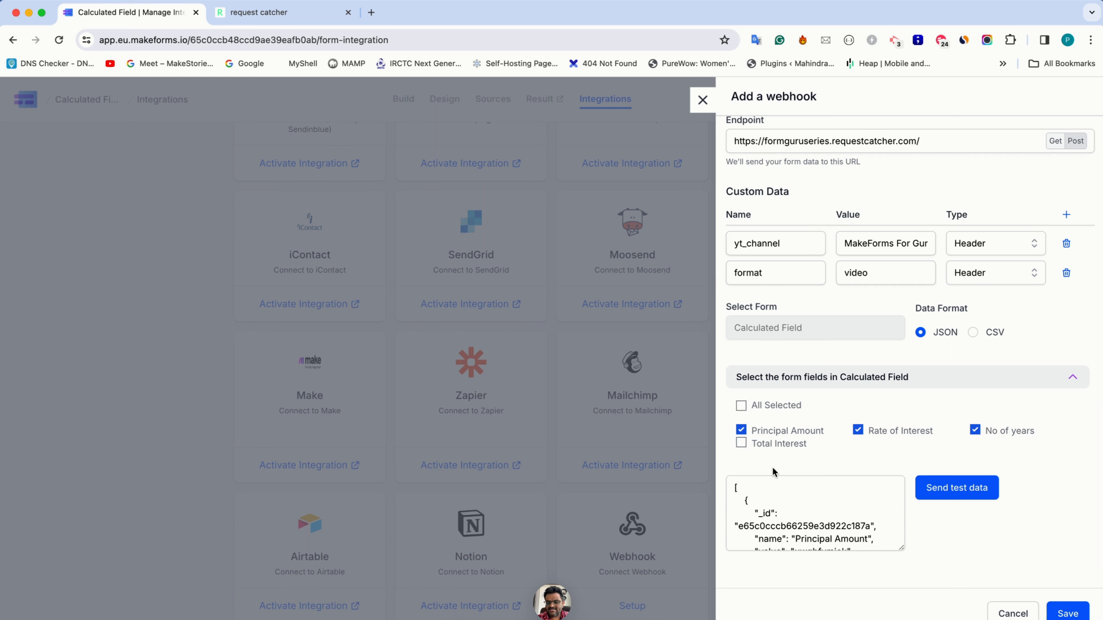
{"action": "left_click", "coordinate": [928, 498]}
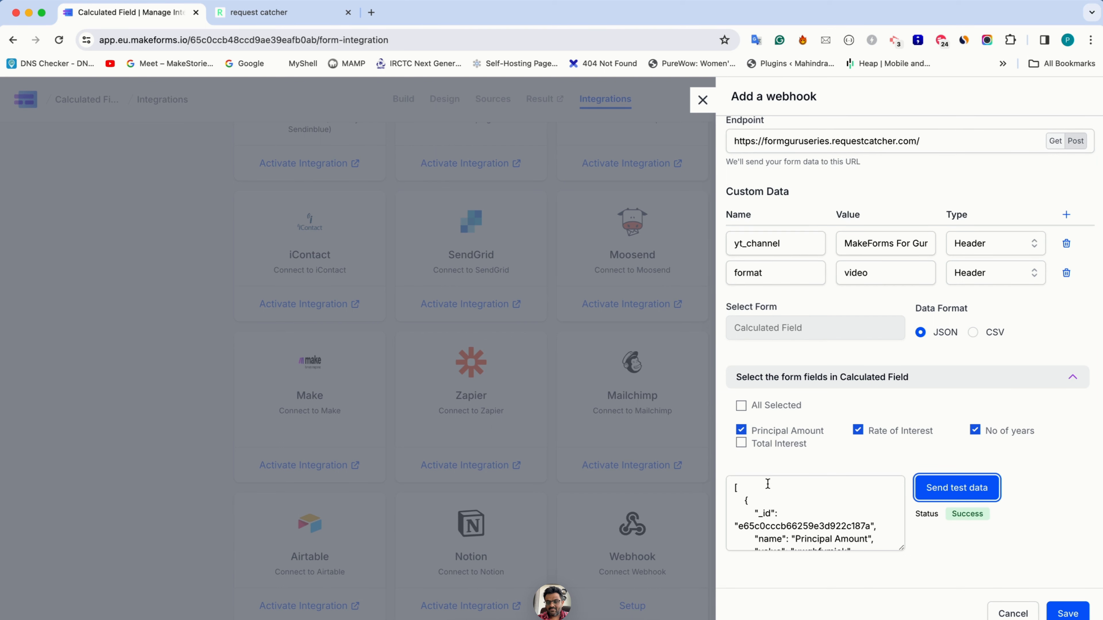
{"action": "double_click", "coordinate": [968, 515]}
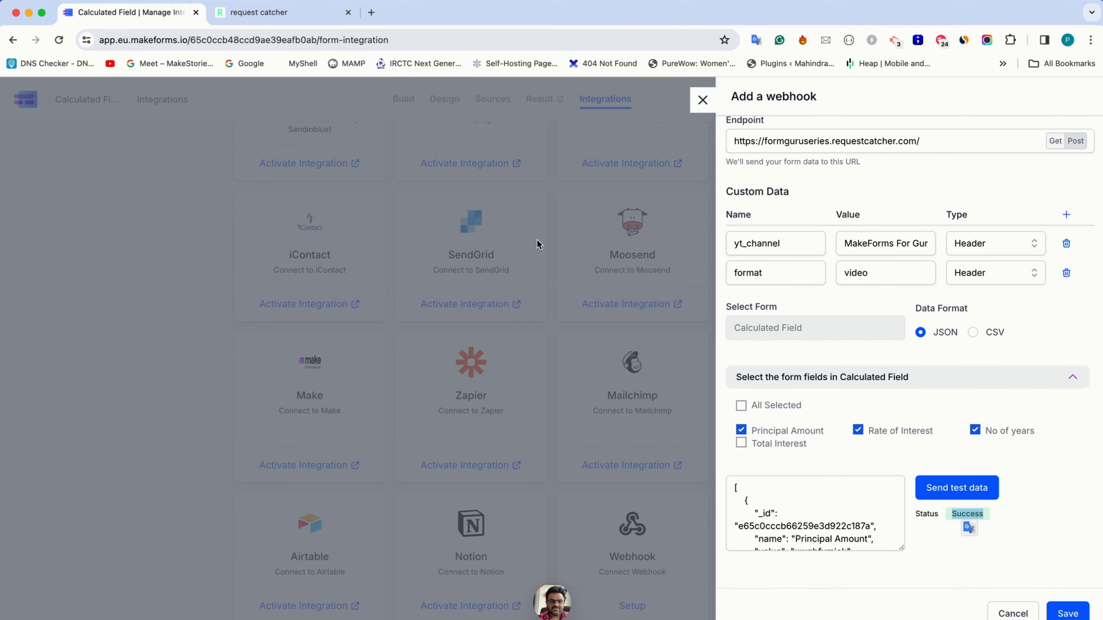
- Check the test POST's Format: video and Yt_channel headers, then select its JSON body
{"action": "left_click", "coordinate": [281, 18]}
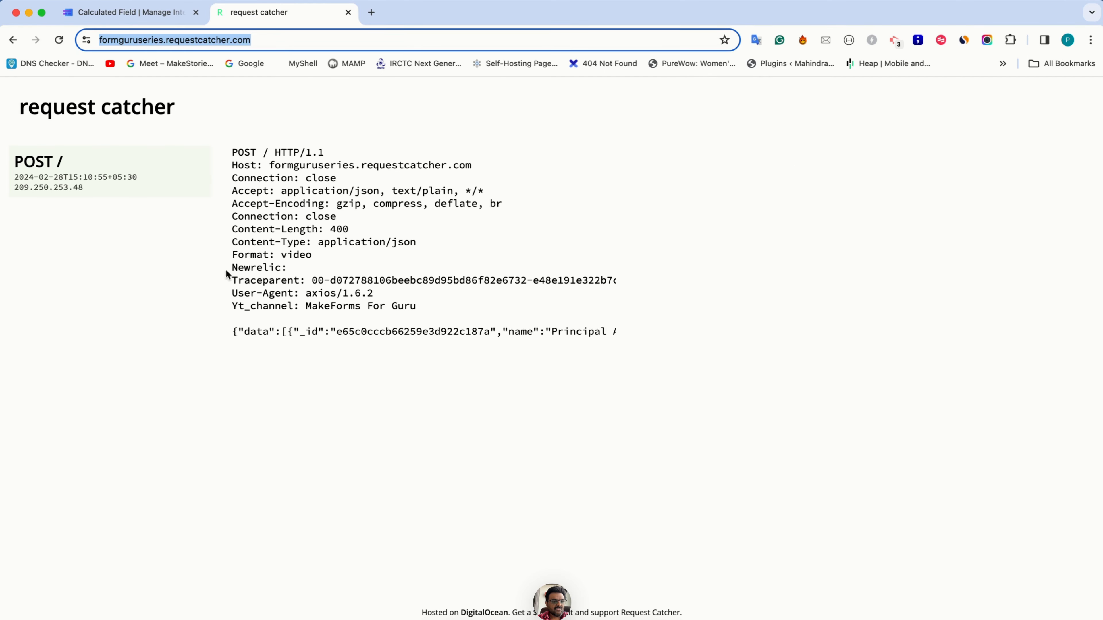
{"action": "key", "text": "super+Tab"}
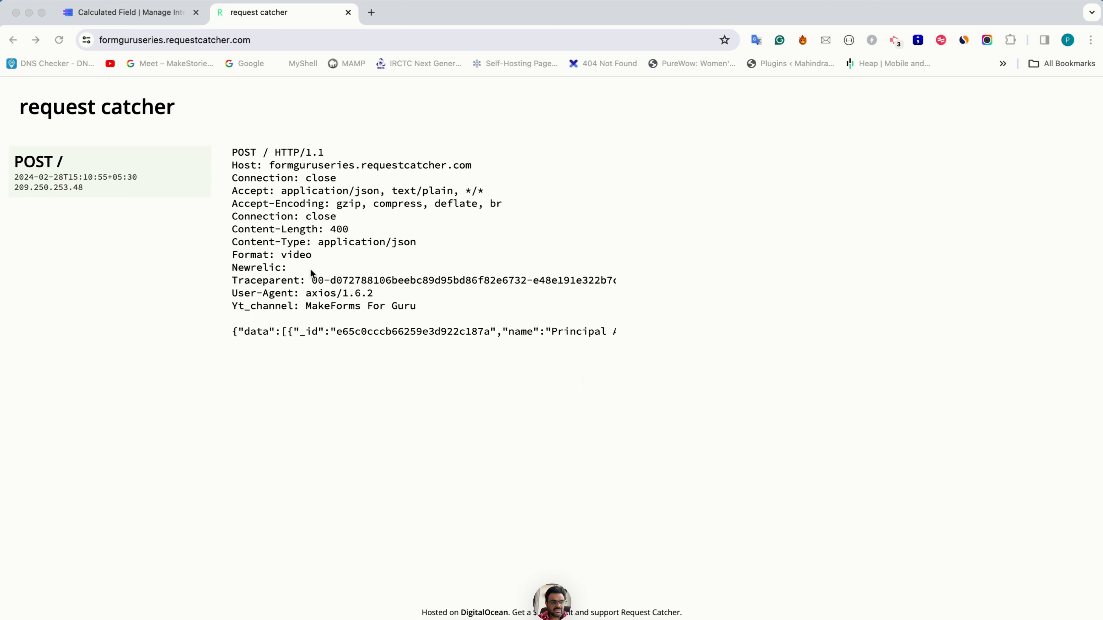
{"action": "key", "text": "super+Tab"}
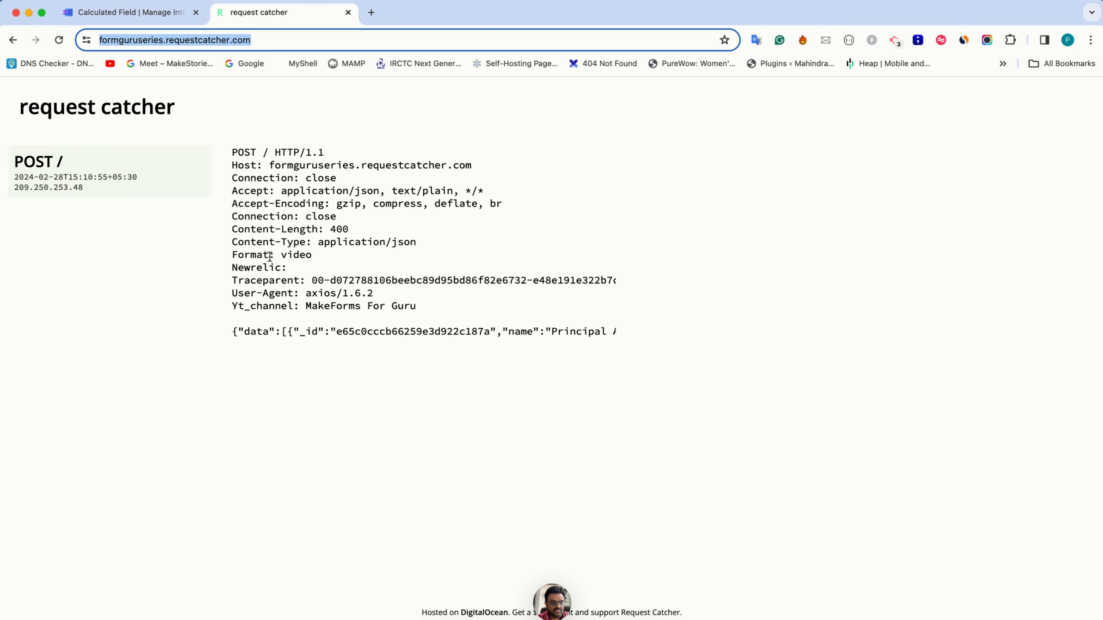
{"action": "triple_click", "coordinate": [293, 257]}
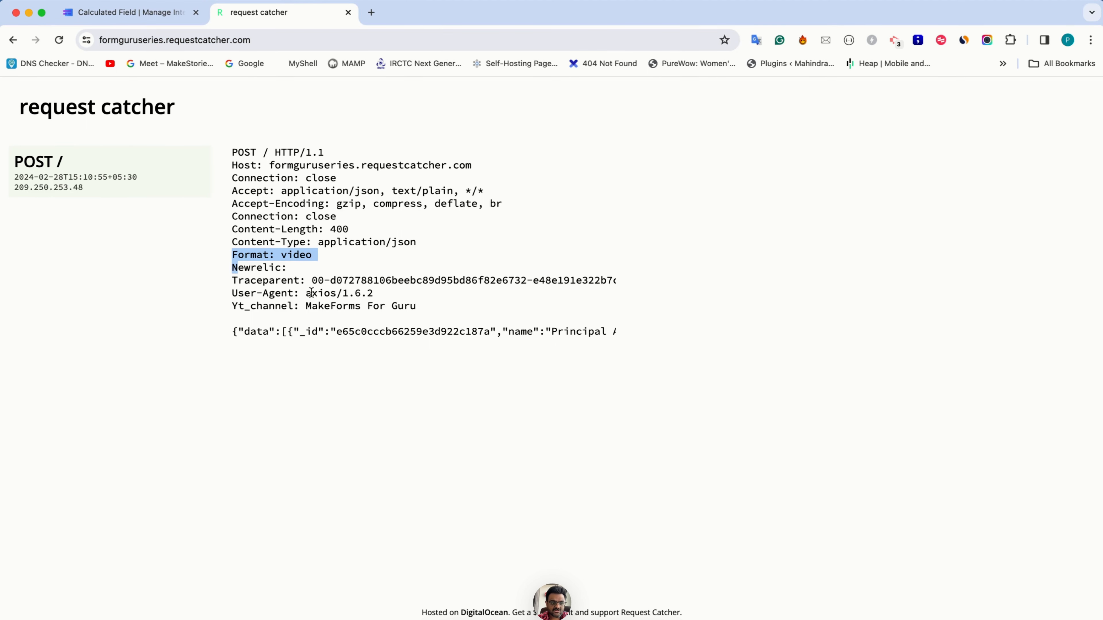
{"action": "scroll", "coordinate": [311, 292], "scroll_direction": "down", "scroll_amount": 1}
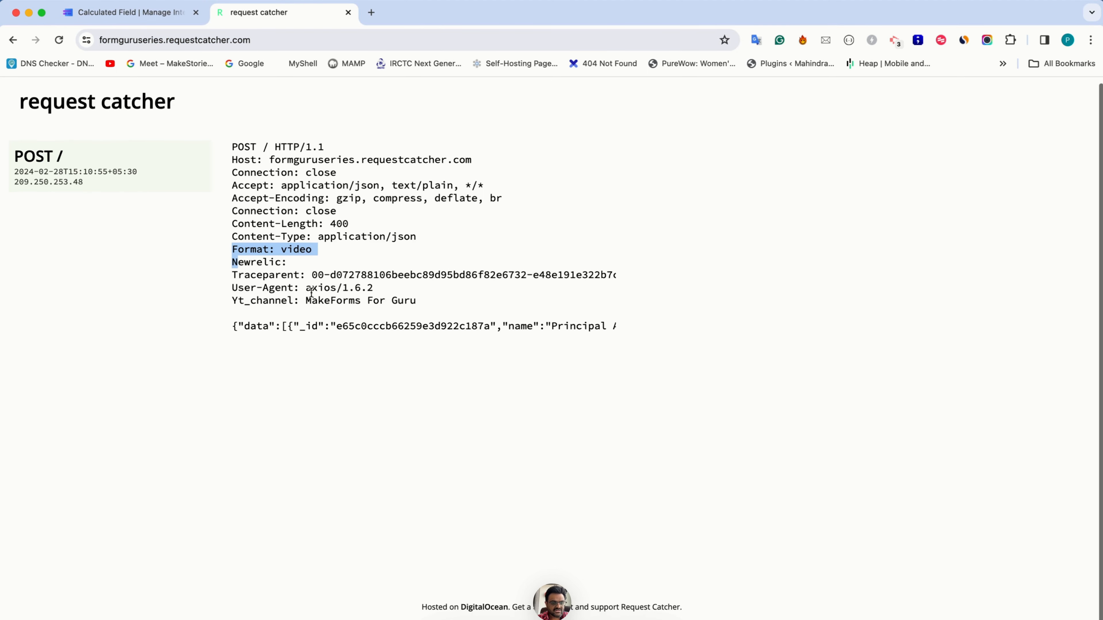
{"action": "left_click", "coordinate": [284, 282]}
{"action": "double_click", "coordinate": [250, 304]}
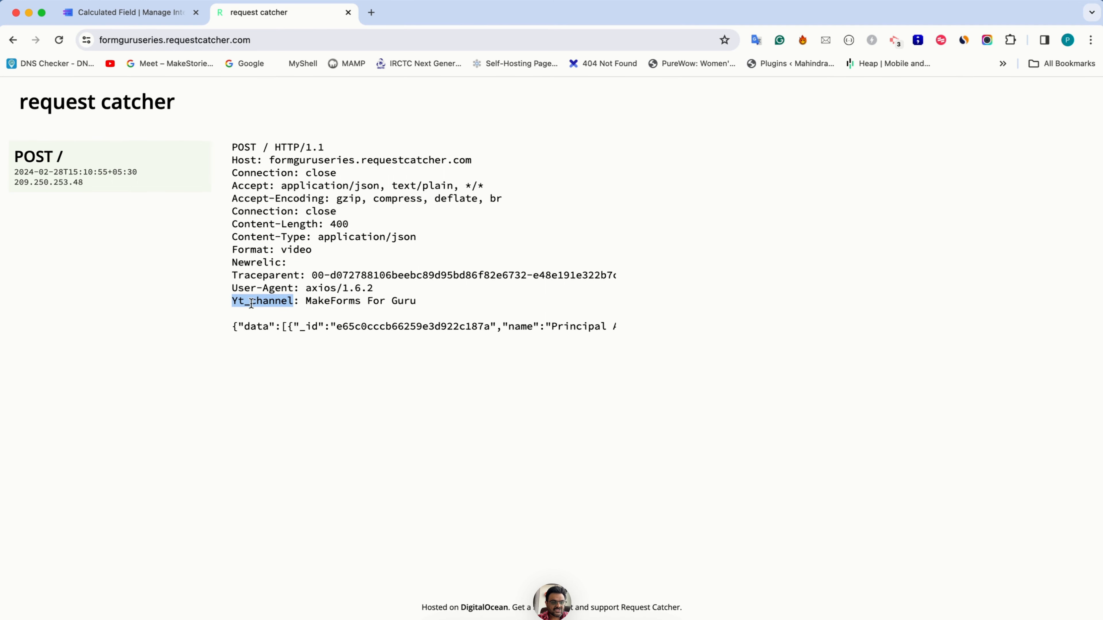
{"action": "left_click_drag", "start_coordinate": [306, 300], "coordinate": [385, 302]}
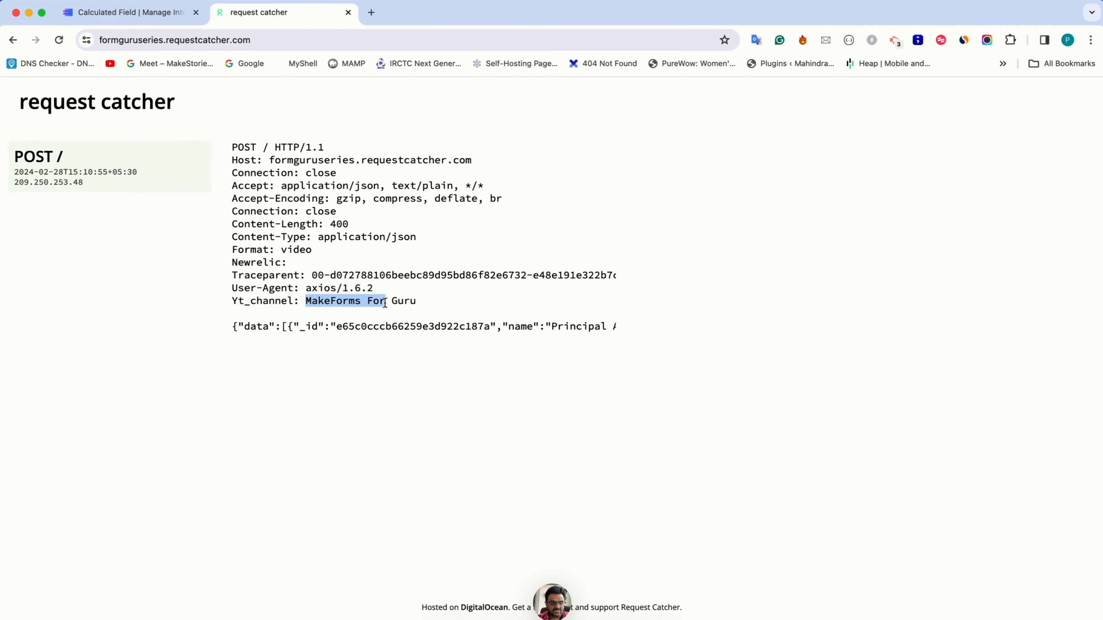
{"action": "left_click", "coordinate": [297, 295]}
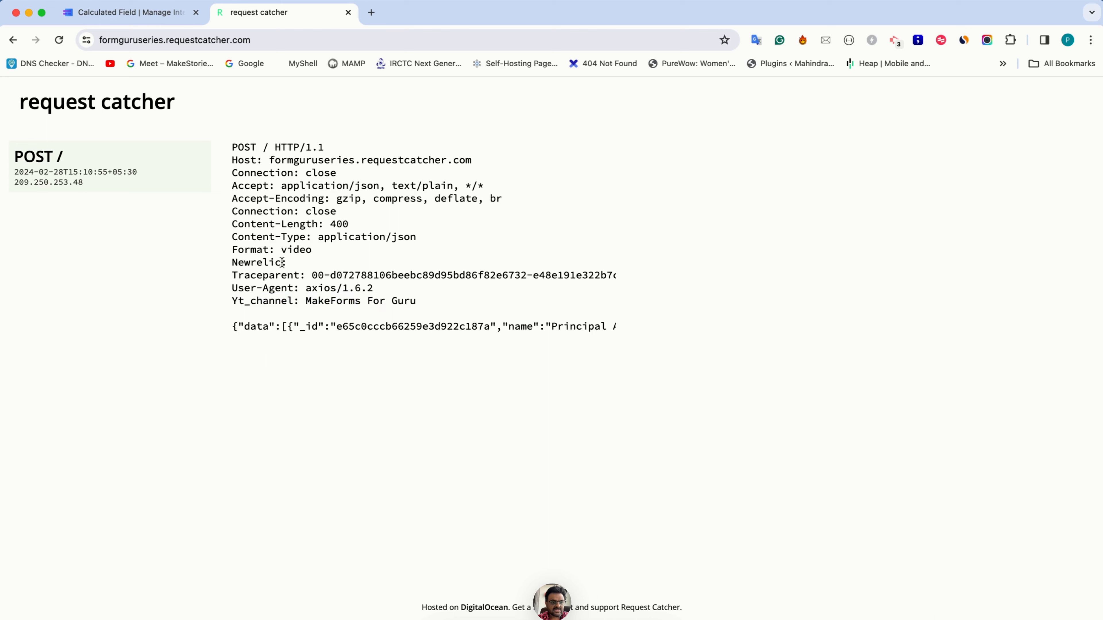
{"action": "triple_click", "coordinate": [306, 329]}
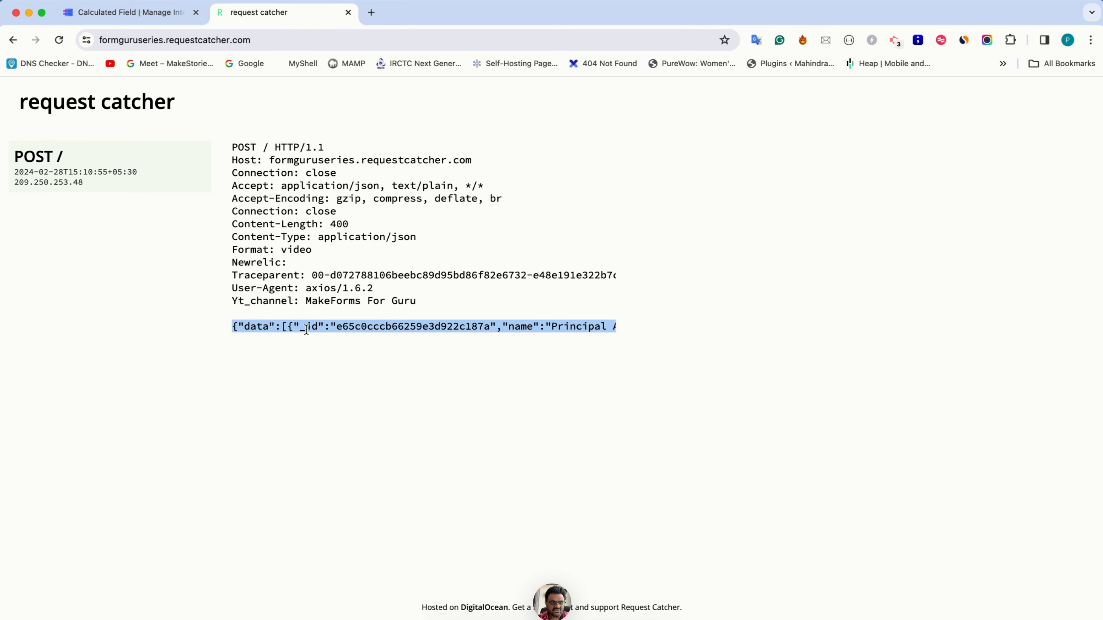
{"action": "key", "text": "super+t"}
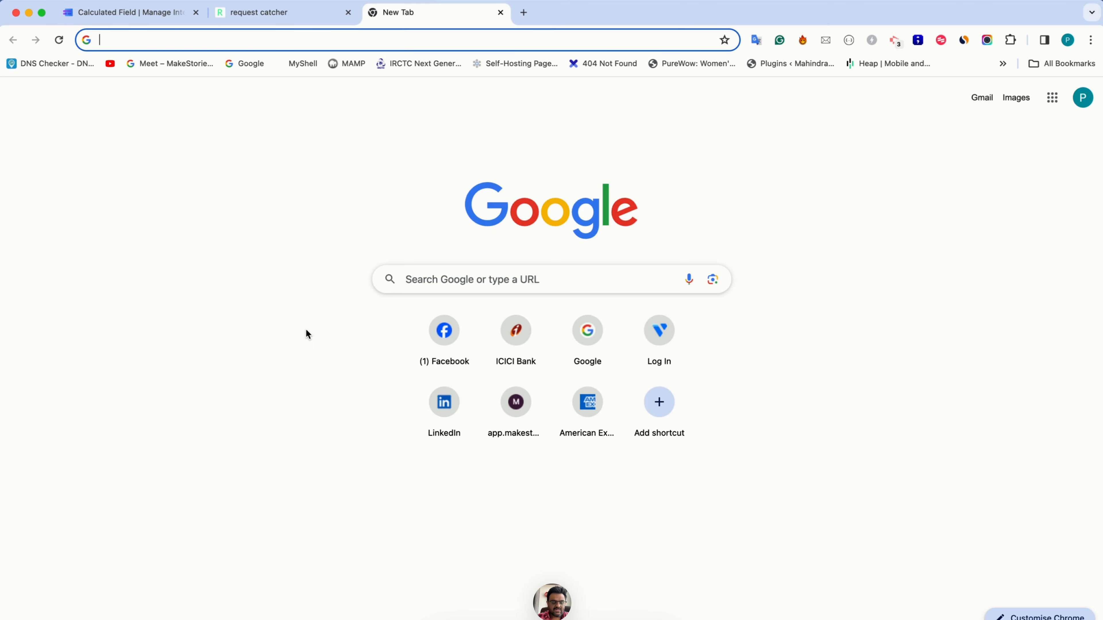
- Paste the test payload into jsonlint.com and validate it into 25 formatted lines
{"action": "type", "text": "json"}
{"action": "key", "text": "Return"}
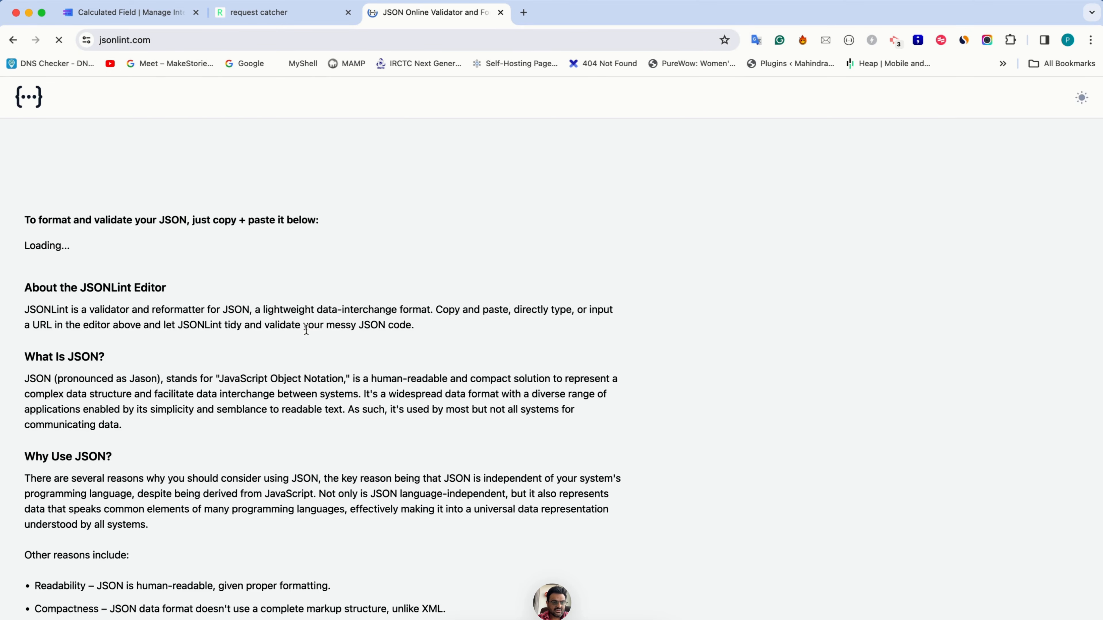
{"action": "type", "text": "{\"data\":[{\"_id\":\"e65c0cccb66259e3d922c187a\",\"name\":\"Principal Amount\",\"value\":\"uwqbfvmiok\",\"dataType\":\"number\"},{\"_id\":\"e65c0ccd381a0f968d0a1fc39\",\"name\":\"Rate of Interest\",\"value\":\"pfcmqmtihm\",\"dataType\":\"number\"},{\"_id\":\"e65c0ccddc76f616eb5d6fd89\",\"name\":\"No of years\",\"value\":\"cvgmwbixrc\",\"dataType\":\"slider\"}],\"formName\":\"Calculated Field\",\"responseId\":\"65deffa44a2fdf9ee3af4860\",\"customData\":{}}"}
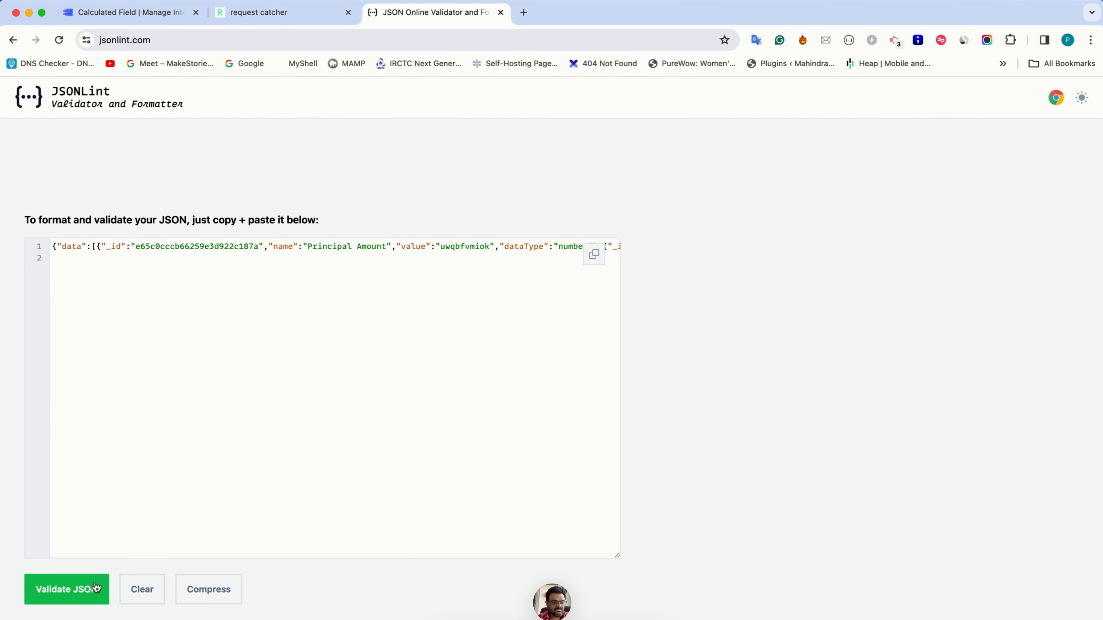
{"action": "left_click", "coordinate": [94, 589]}
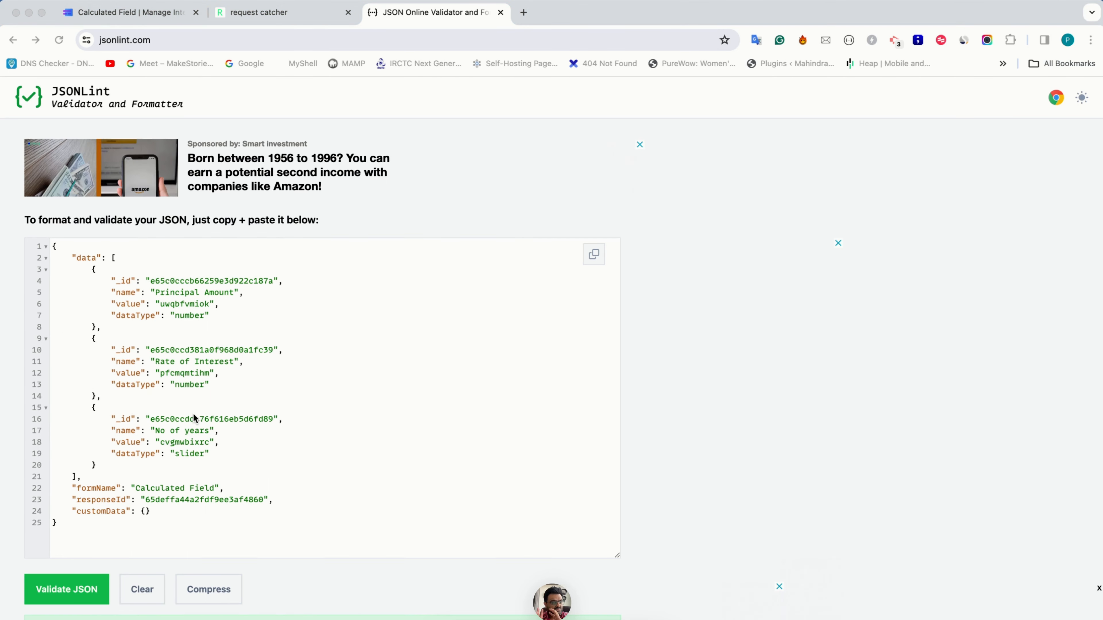
{"action": "left_click", "coordinate": [107, 11]}
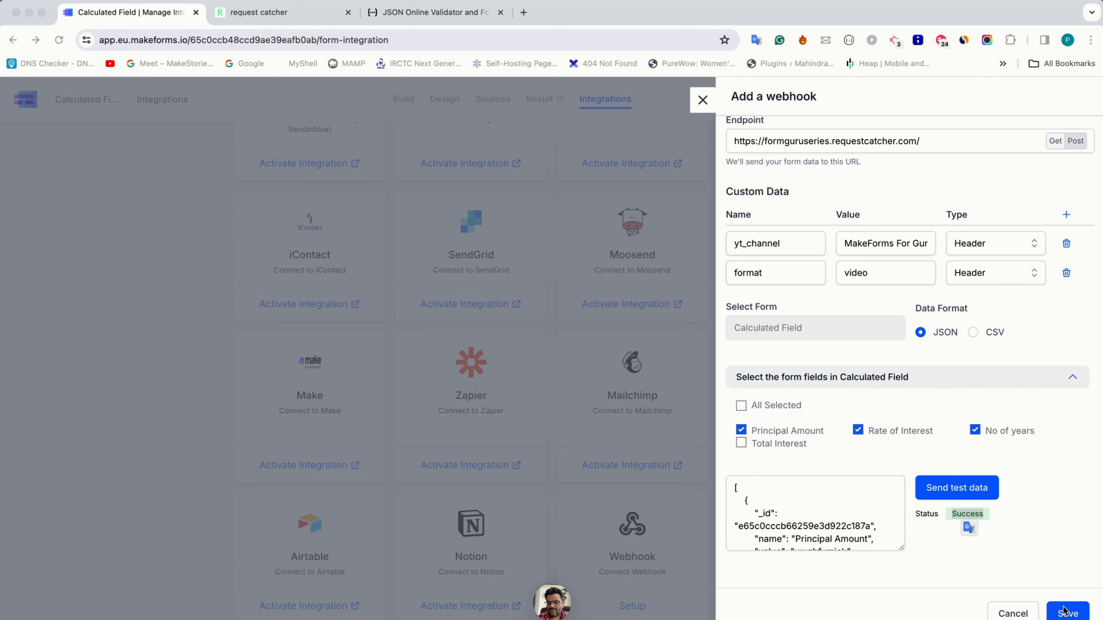
- Save the webhook and confirm it appears under Active Integrations as a POST webhook
{"action": "left_click", "coordinate": [1072, 612]}
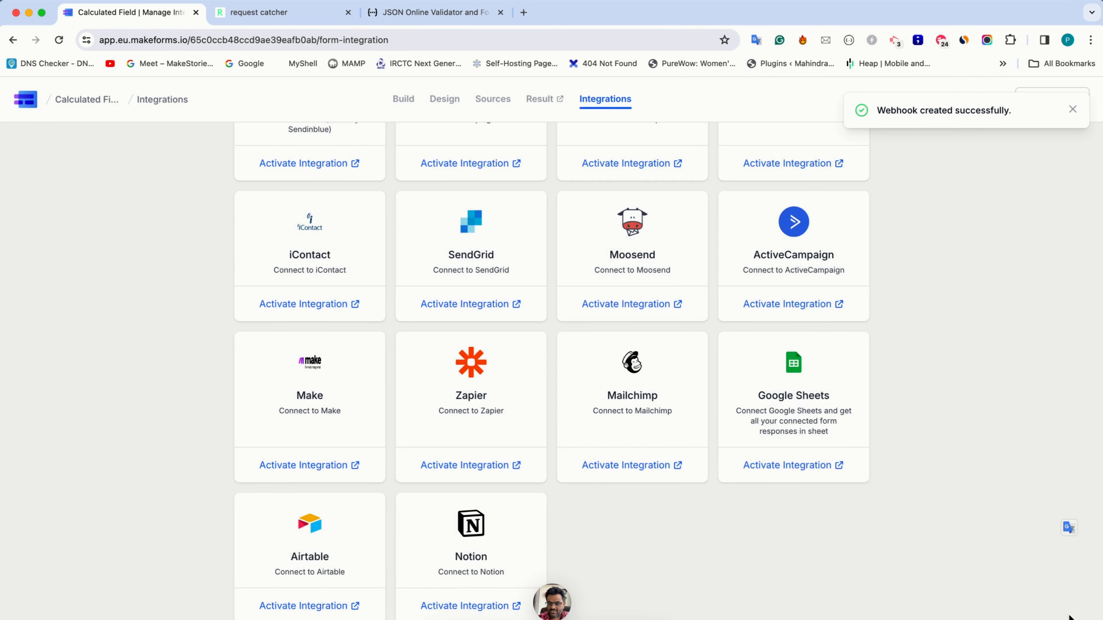
{"action": "scroll", "coordinate": [917, 324], "scroll_direction": "up", "scroll_amount": 8}
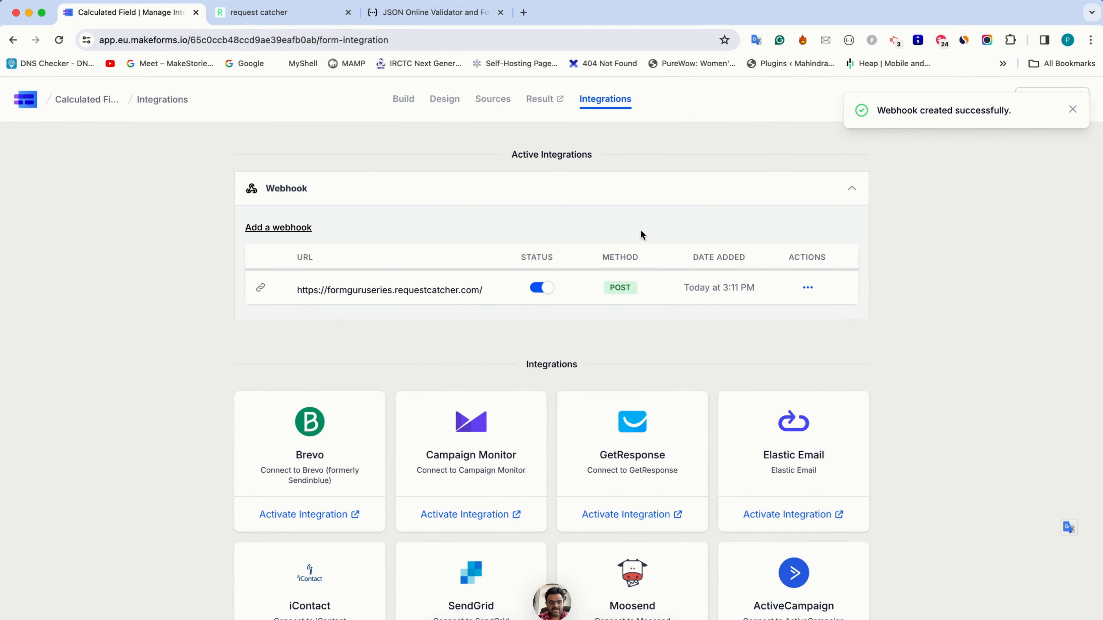
{"action": "left_click", "coordinate": [555, 136]}
{"action": "left_click", "coordinate": [495, 104]}
- Submit the live form with principal 100000, interest rate 10 and 7 years
{"action": "left_click", "coordinate": [440, 276]}
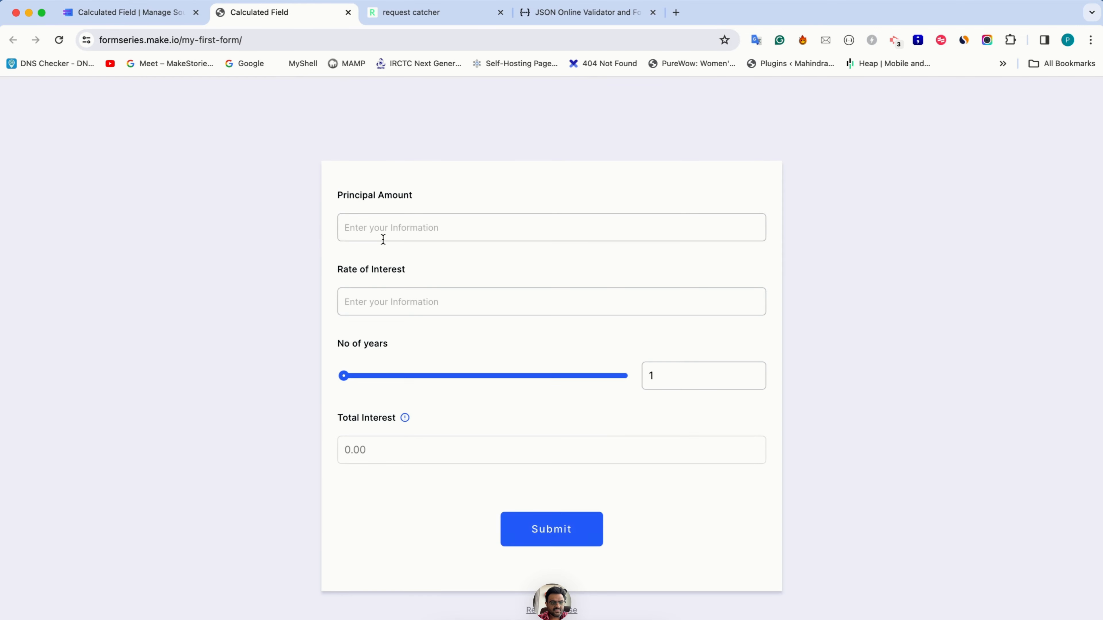
{"action": "left_click", "coordinate": [382, 232]}
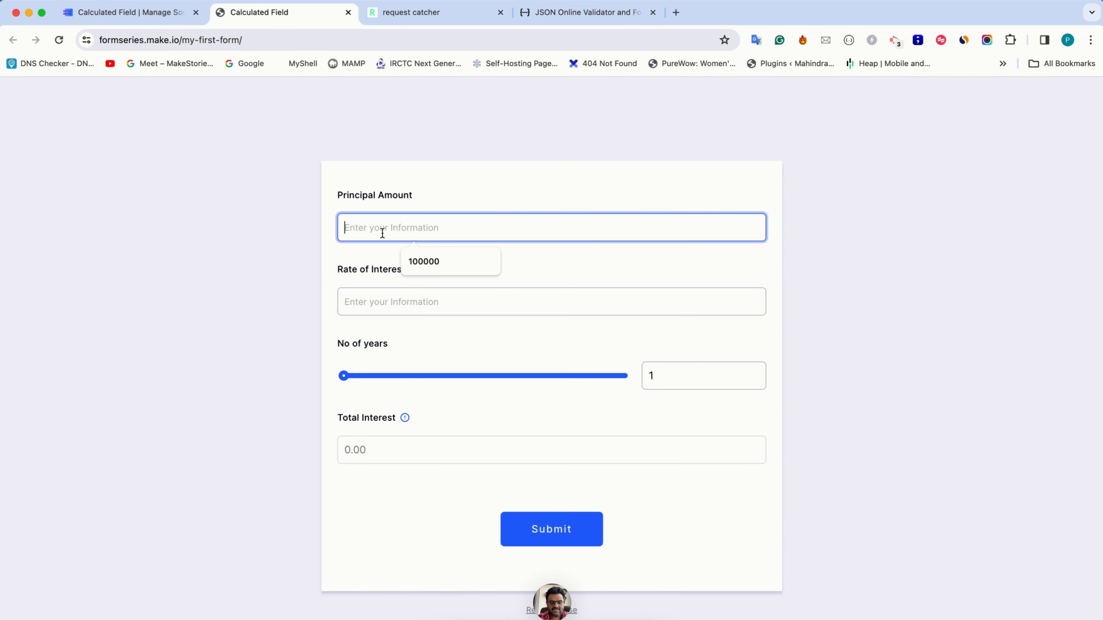
{"action": "type", "text": "100000"}
{"action": "left_click", "coordinate": [428, 261]}
{"action": "left_click", "coordinate": [397, 311]}
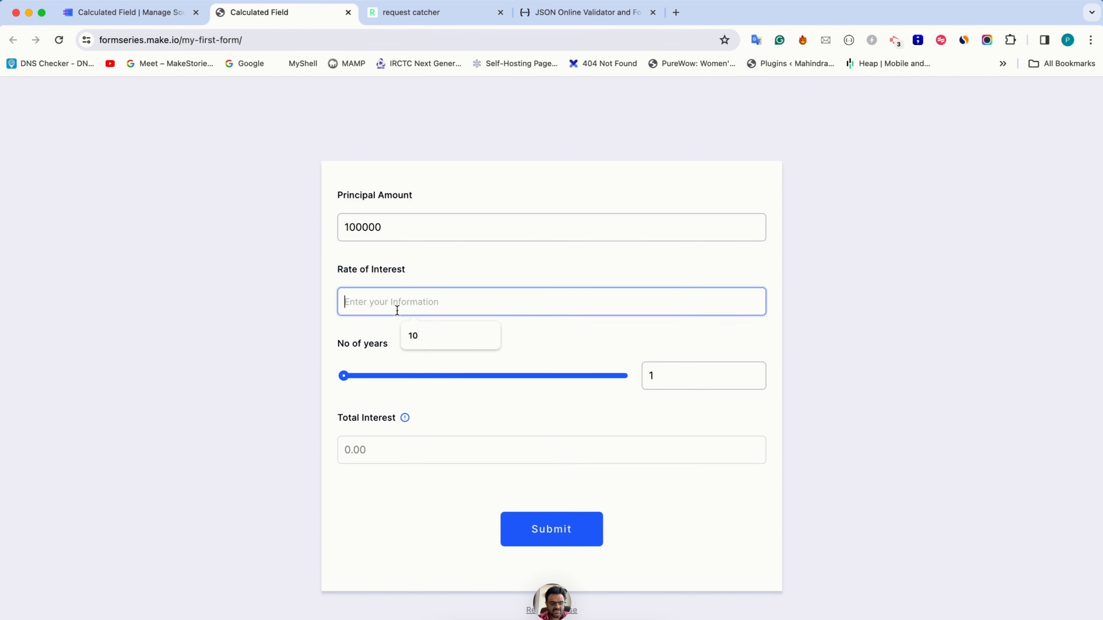
{"action": "left_click", "coordinate": [413, 337]}
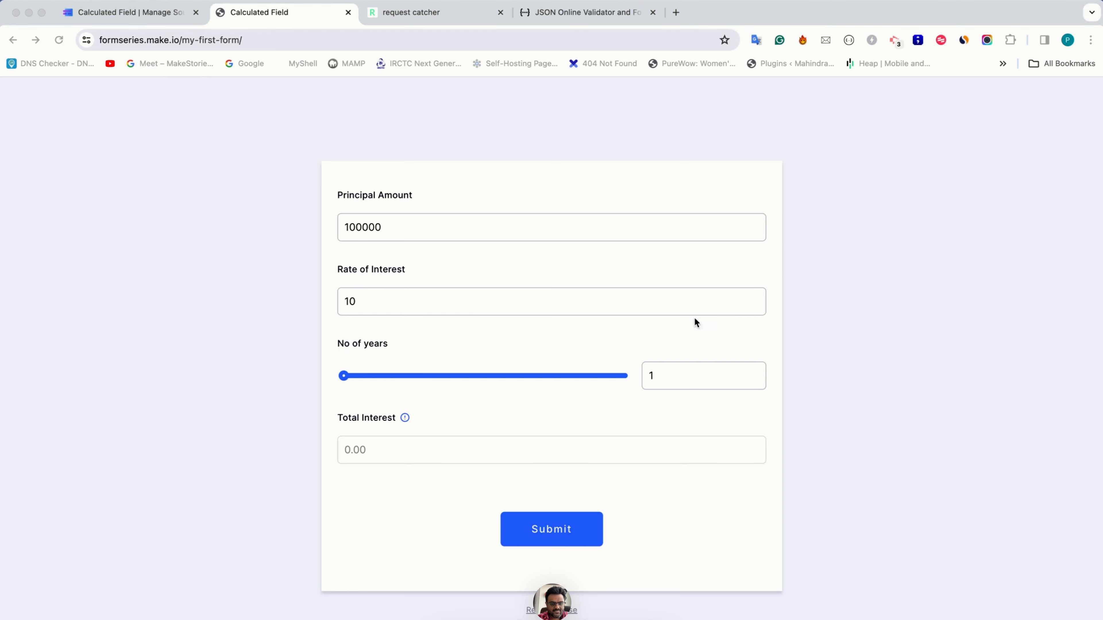
{"action": "left_click", "coordinate": [425, 379]}
{"action": "left_click_drag", "start_coordinate": [355, 377], "coordinate": [435, 378]}
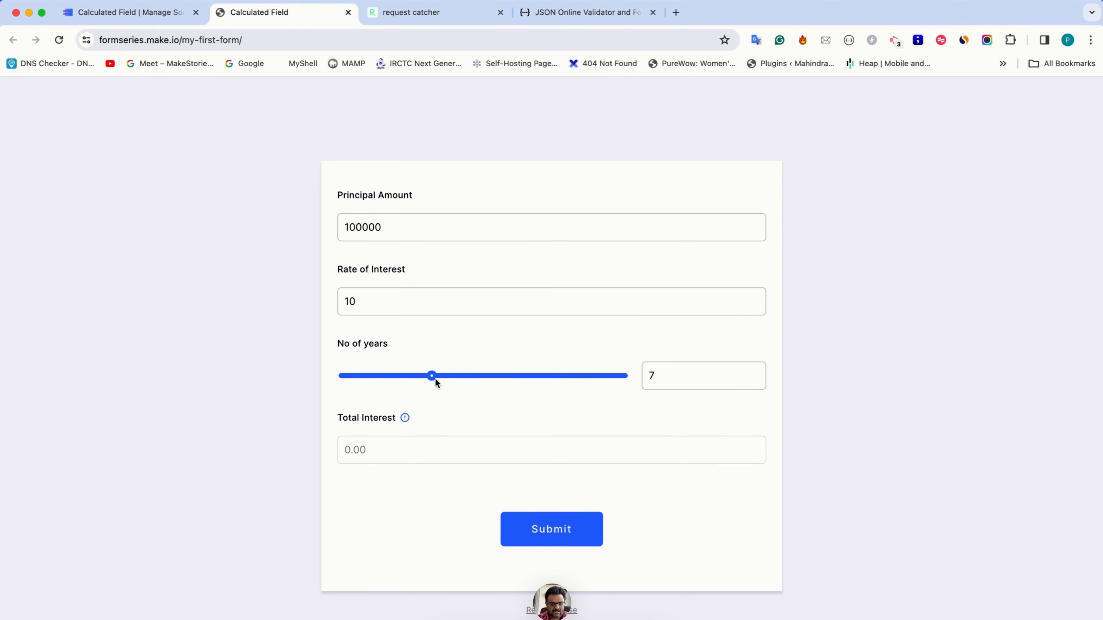
{"action": "left_click", "coordinate": [540, 530]}
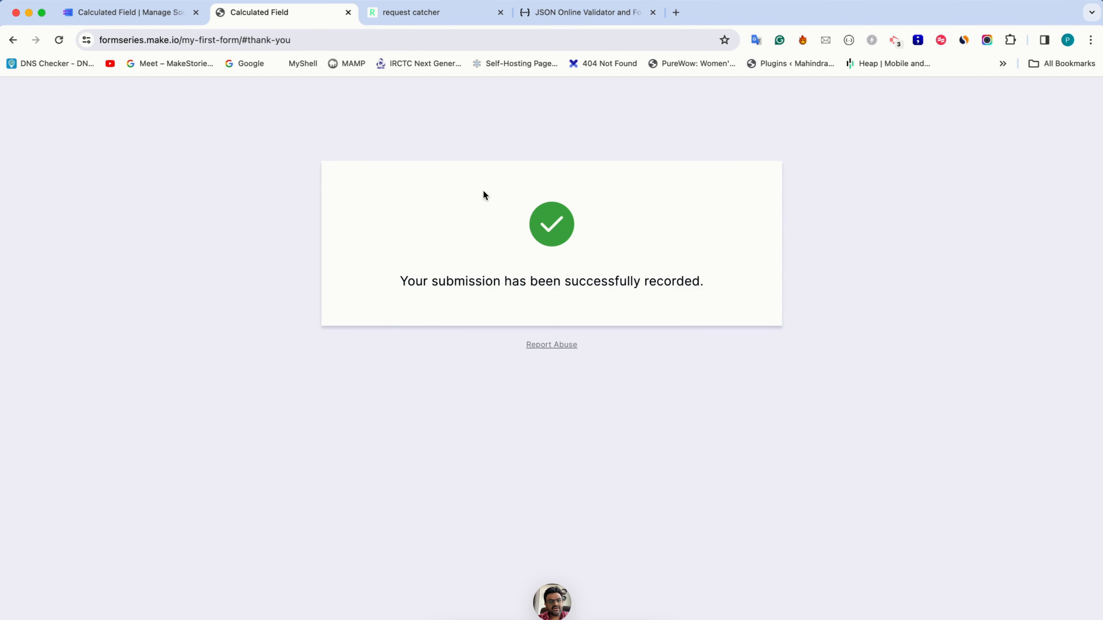
- Open the newly captured POST in Request Catcher and select its JSON body
{"action": "left_click", "coordinate": [419, 18]}
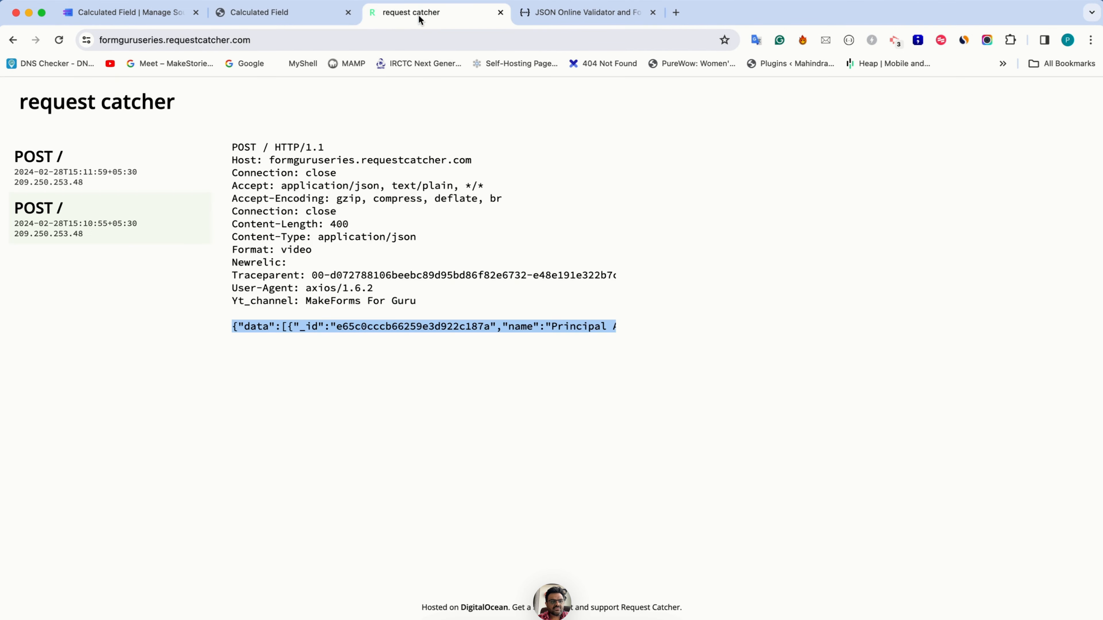
{"action": "left_click", "coordinate": [150, 163]}
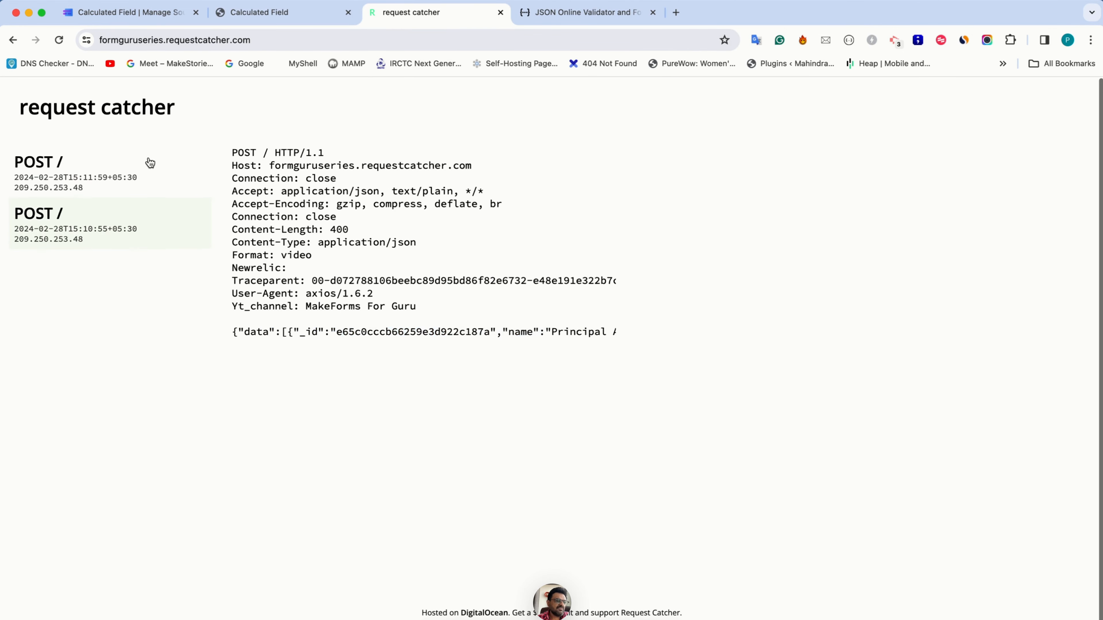
{"action": "triple_click", "coordinate": [410, 335]}
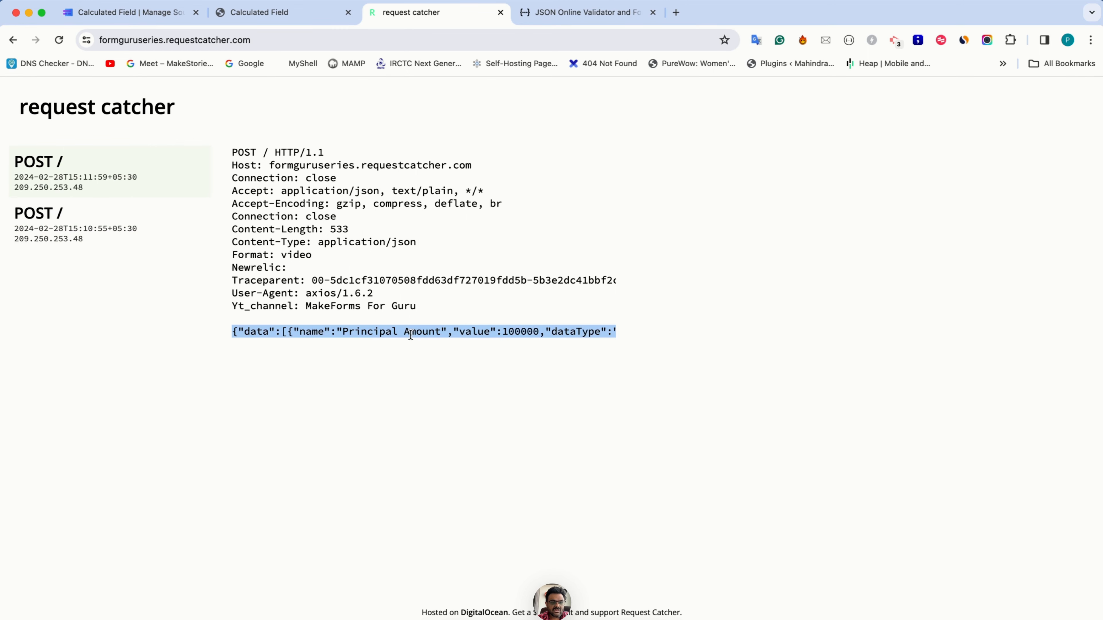
{"action": "left_click", "coordinate": [542, 14]}
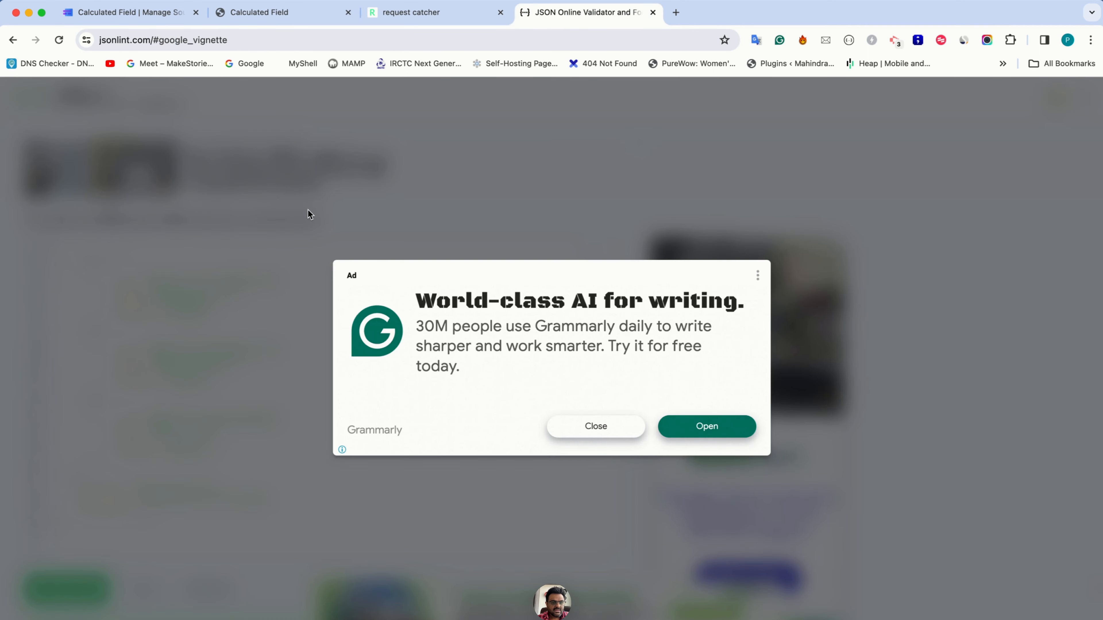
- Dismiss the ad, replace the editor's old JSON with the submission body and validate it
{"action": "left_click", "coordinate": [565, 423]}
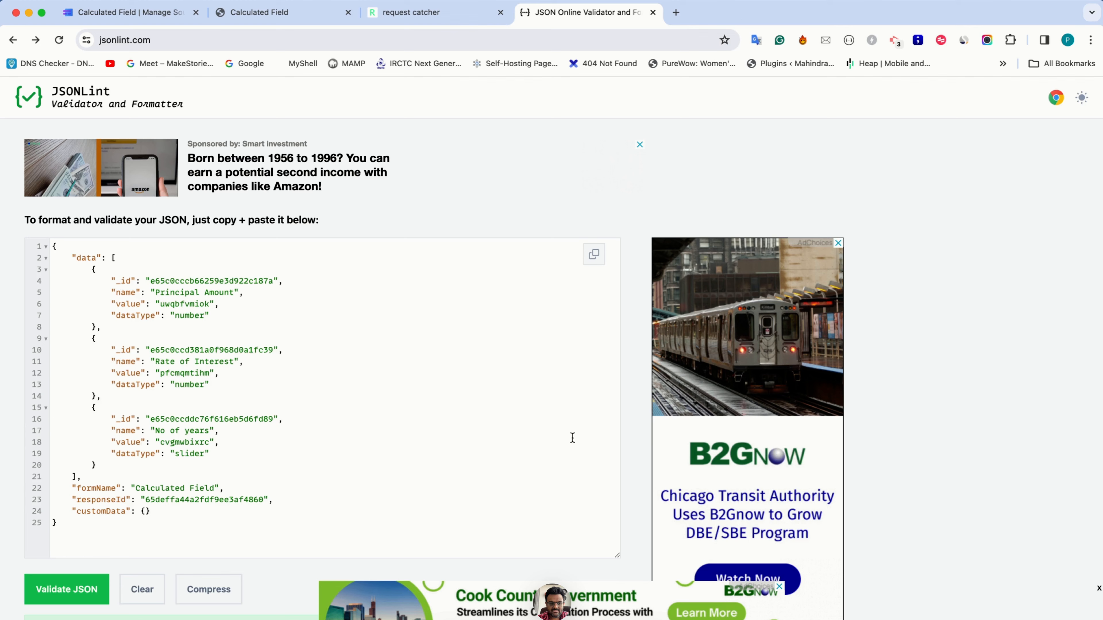
{"action": "left_click", "coordinate": [389, 384]}
{"action": "key", "text": "super+a"}
{"action": "key", "text": "super+v"}
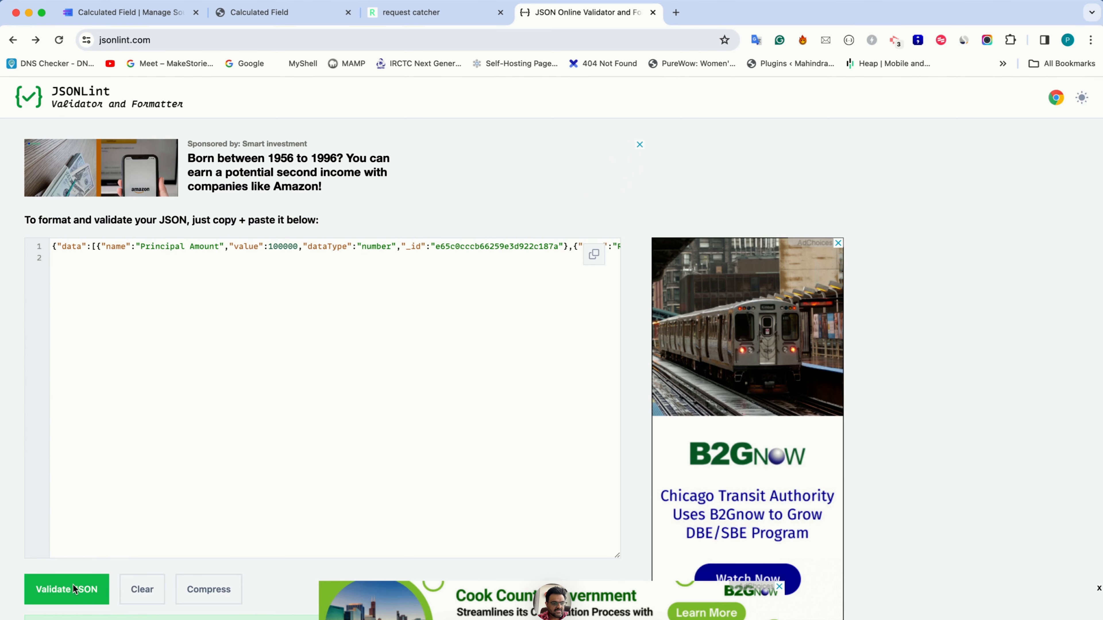
{"action": "left_click", "coordinate": [63, 590]}
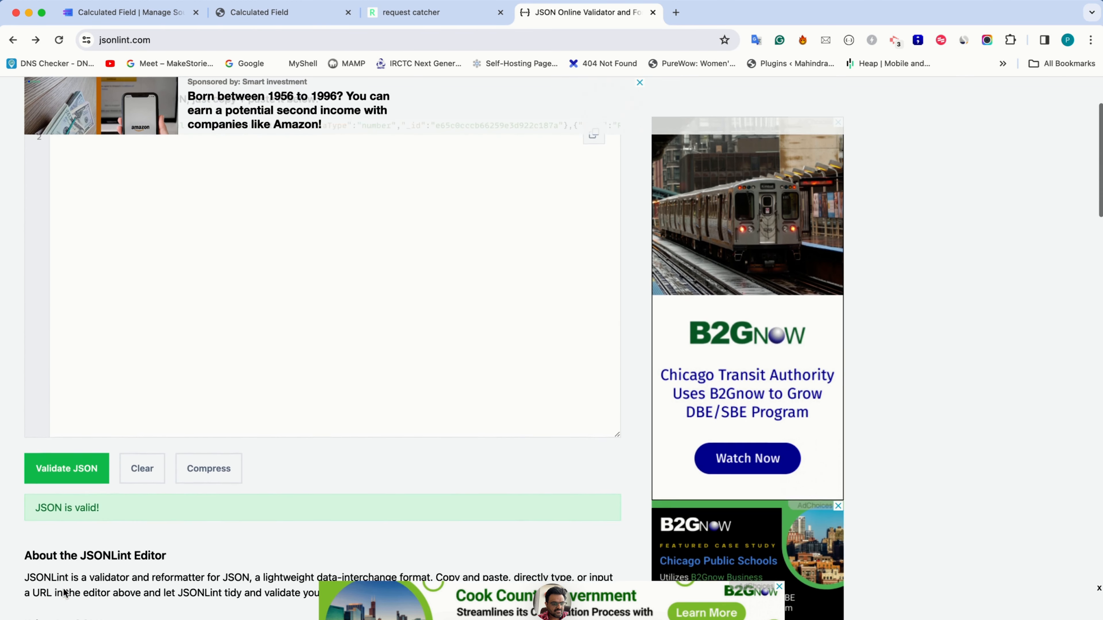
- Re-validate the payload in a cleared editor and review the formatted values 100000, 10 and 7
{"action": "left_click", "coordinate": [140, 590]}
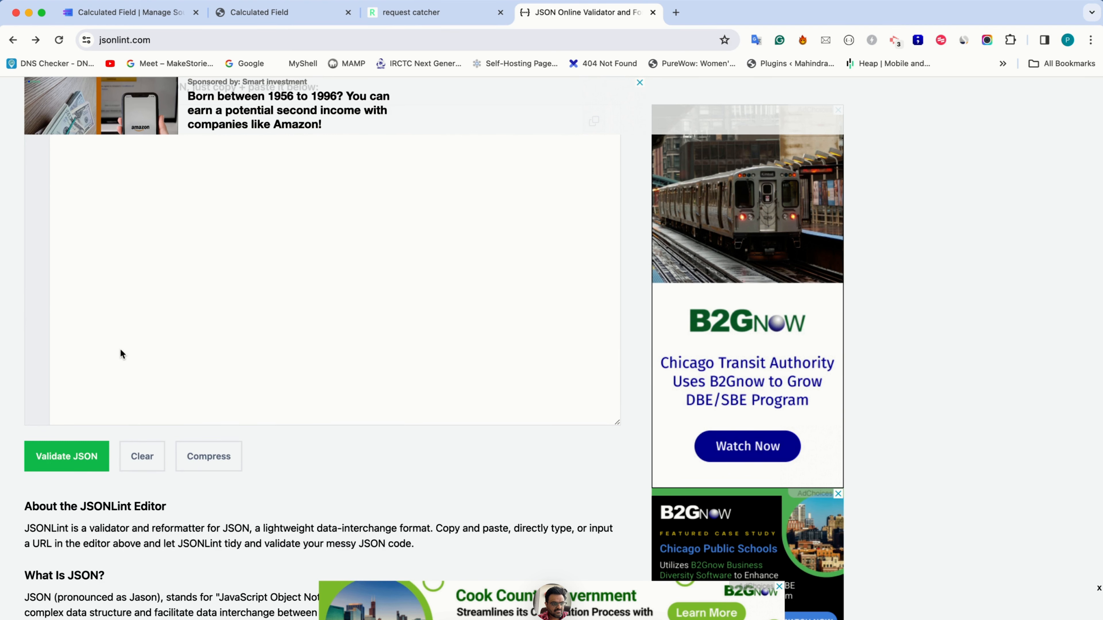
{"action": "scroll", "coordinate": [121, 348], "scroll_direction": "up", "scroll_amount": 3}
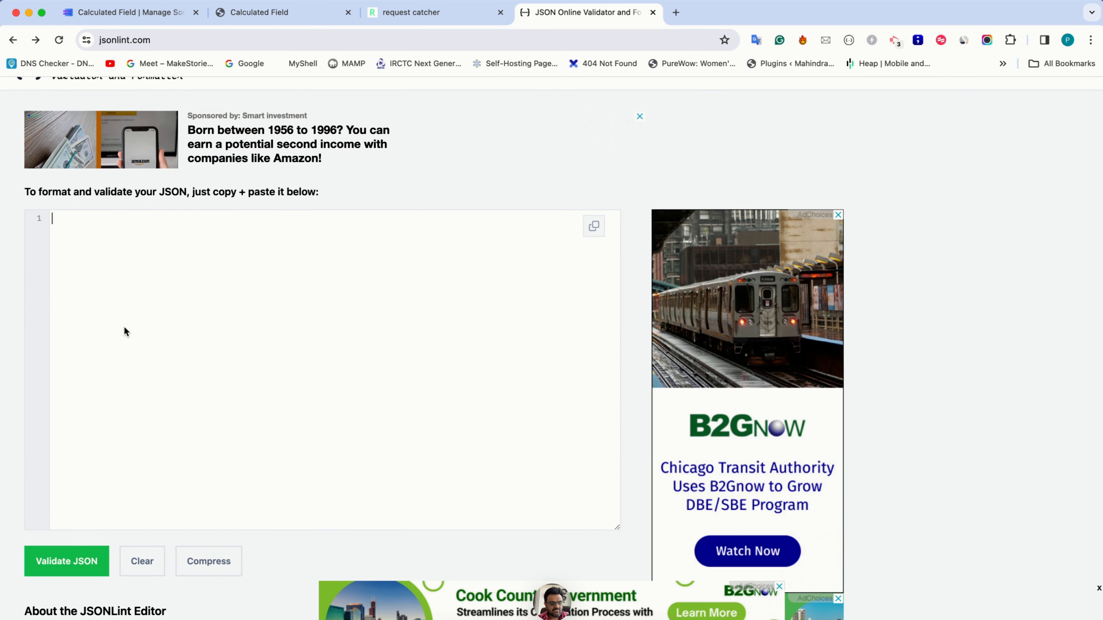
{"action": "key", "text": "super+v"}
{"action": "left_click", "coordinate": [73, 561]}
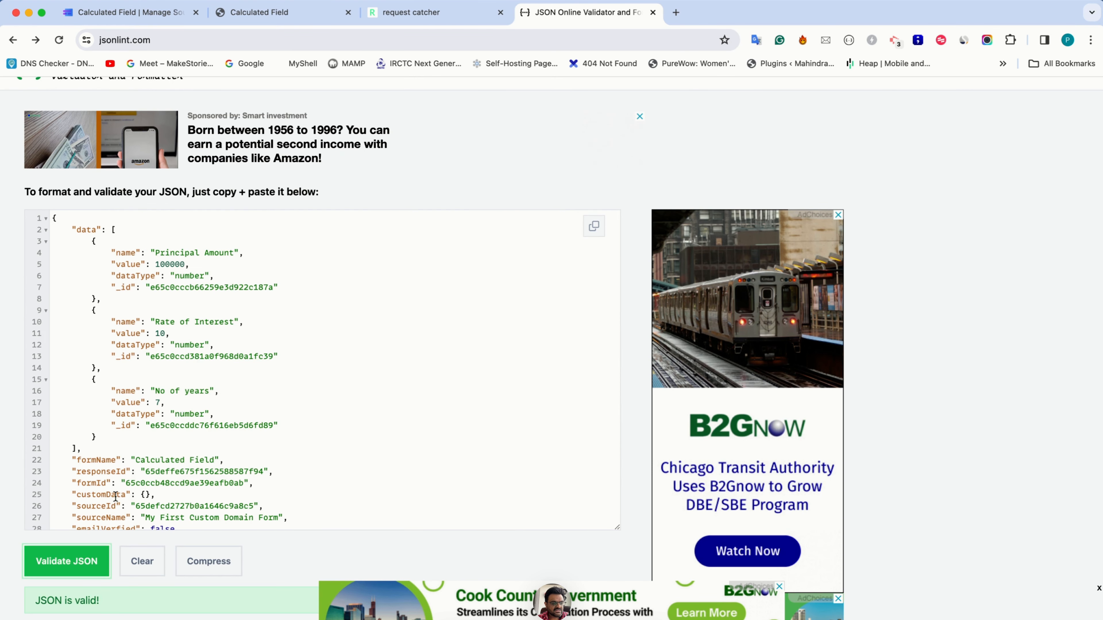
{"action": "left_click", "coordinate": [157, 401]}
{"action": "left_click", "coordinate": [171, 325]}
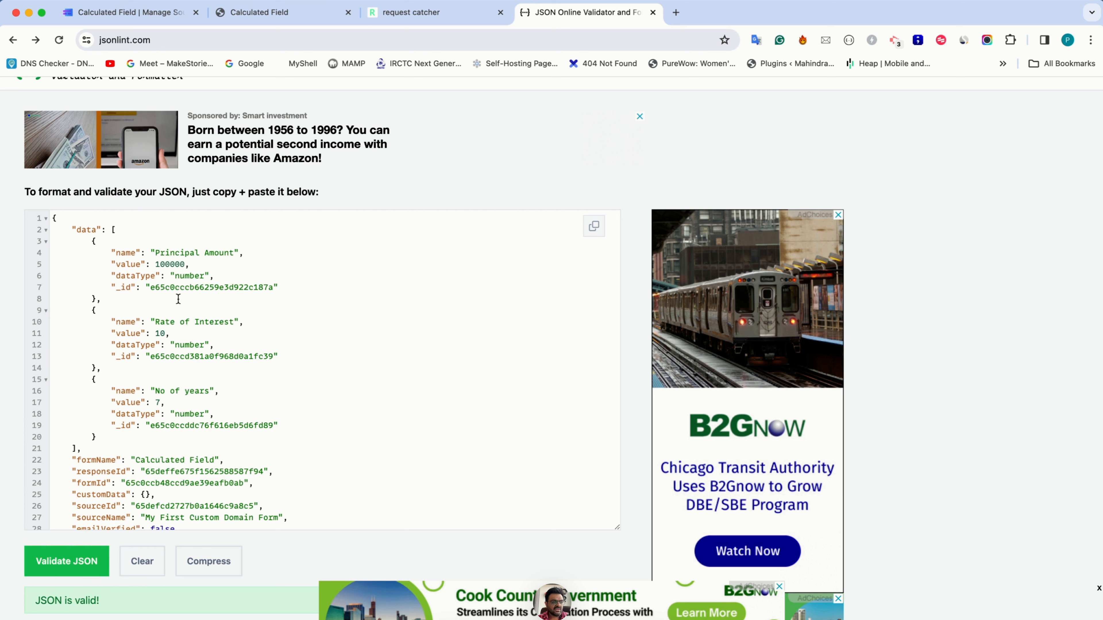